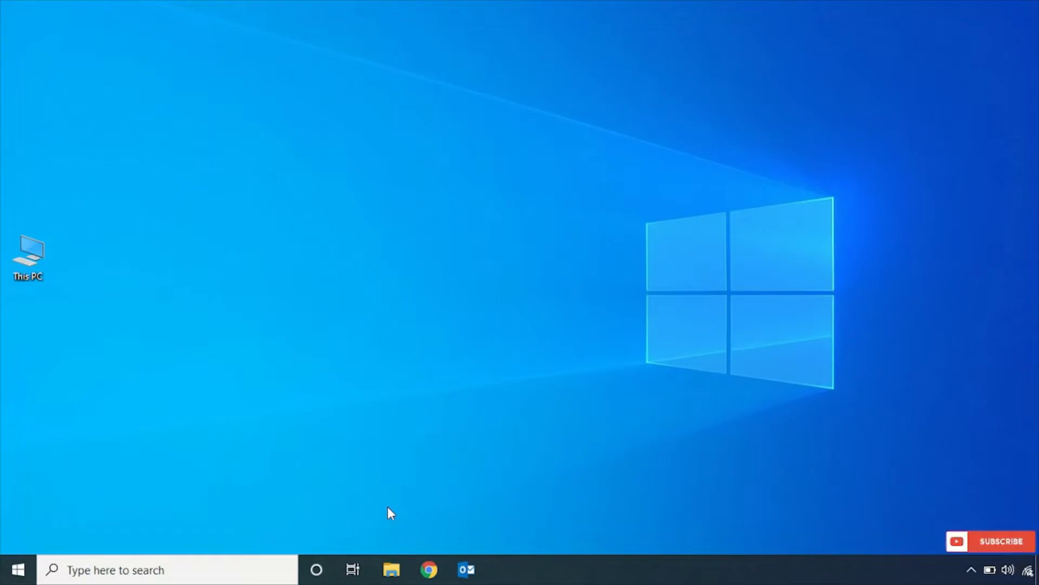
- Reach the advanced sharing options via Network & Internet settings and the Ethernet page
{"action": "right_click", "coordinate": [1029, 577]}
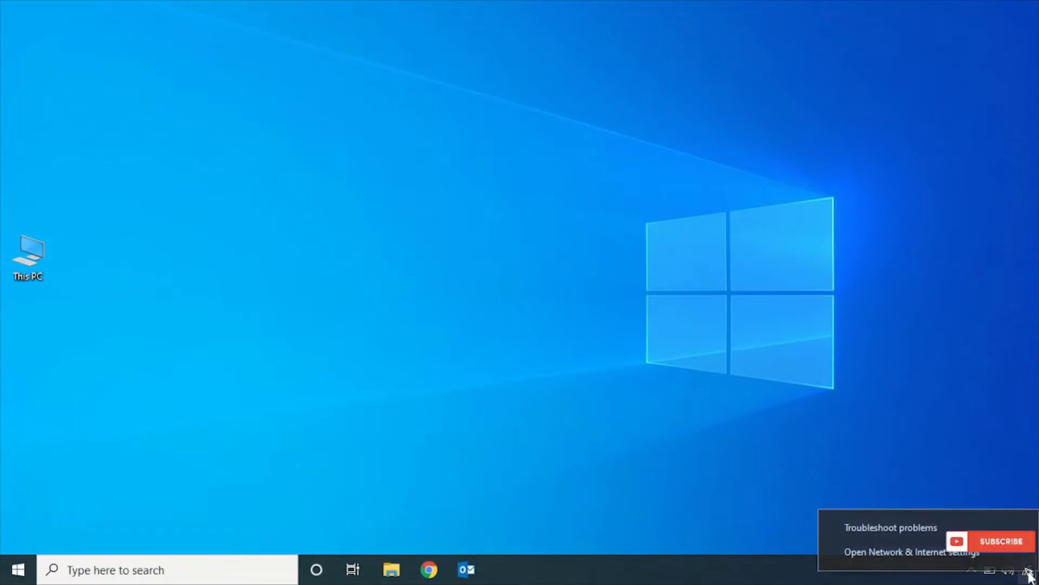
{"action": "left_click", "coordinate": [913, 554]}
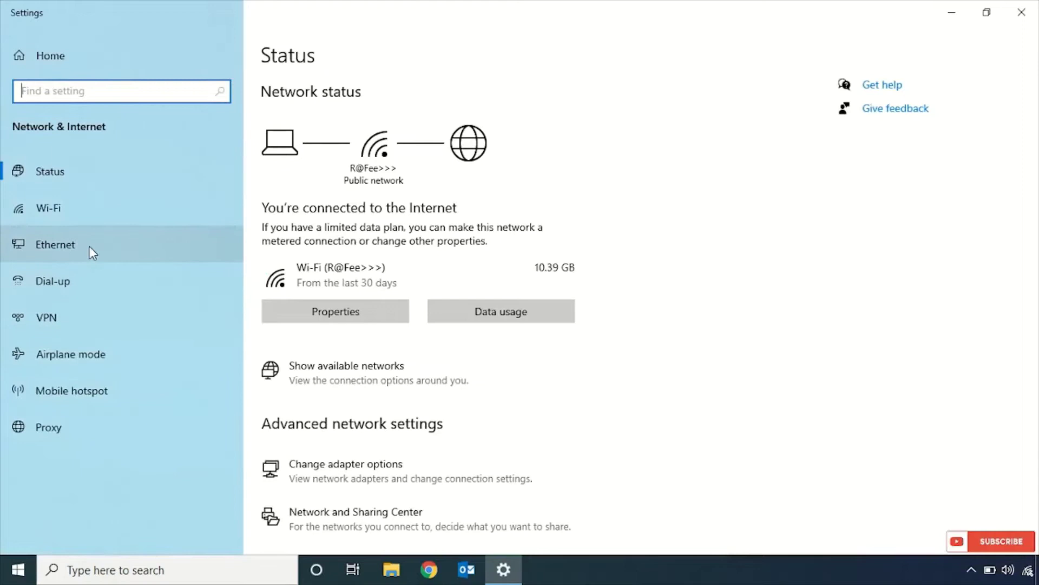
{"action": "left_click", "coordinate": [89, 246]}
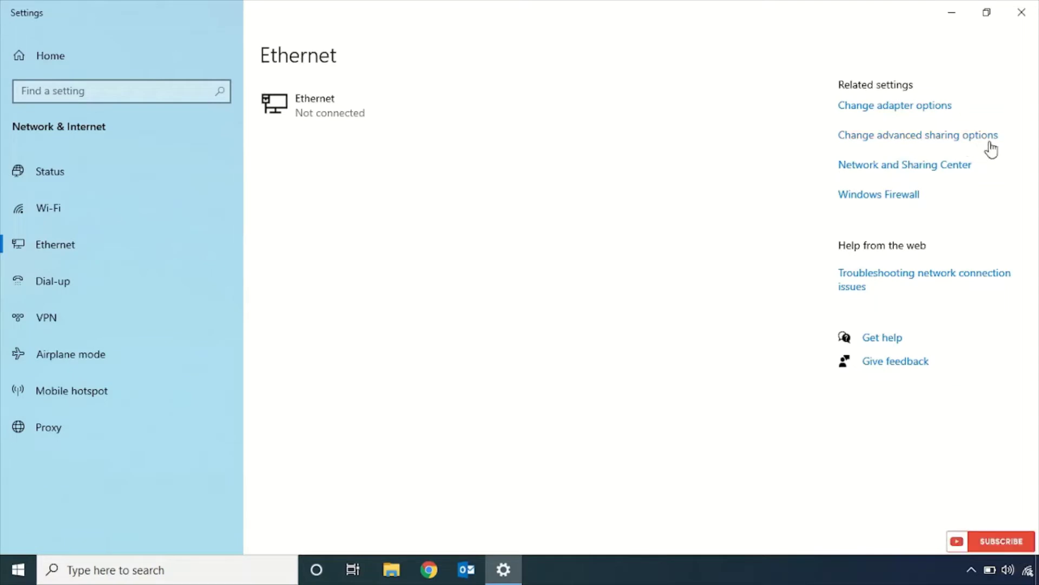
{"action": "left_click", "coordinate": [876, 140]}
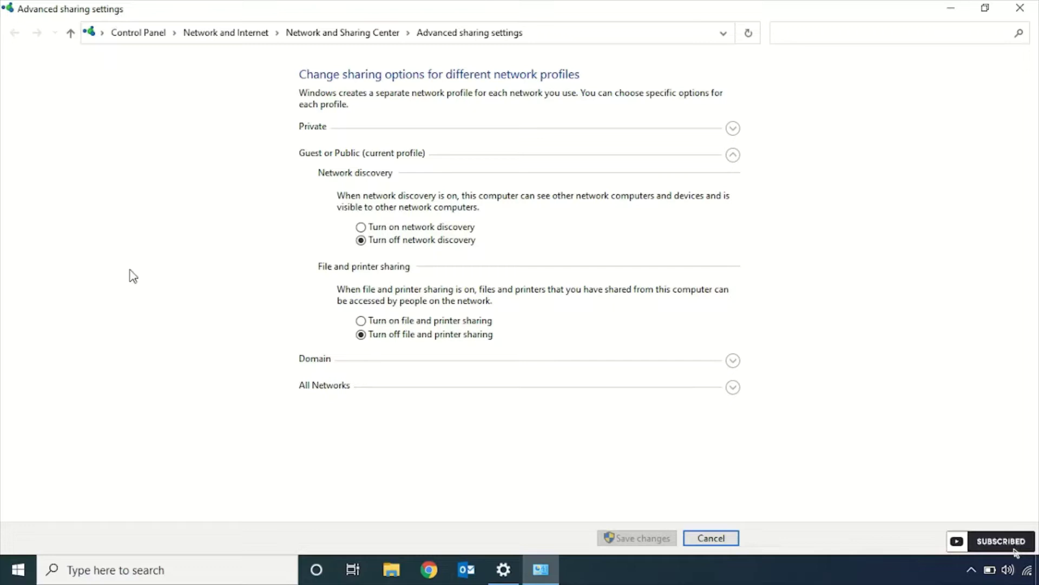
- Turn on file and printer sharing for the Private network profile
{"action": "left_click", "coordinate": [733, 155]}
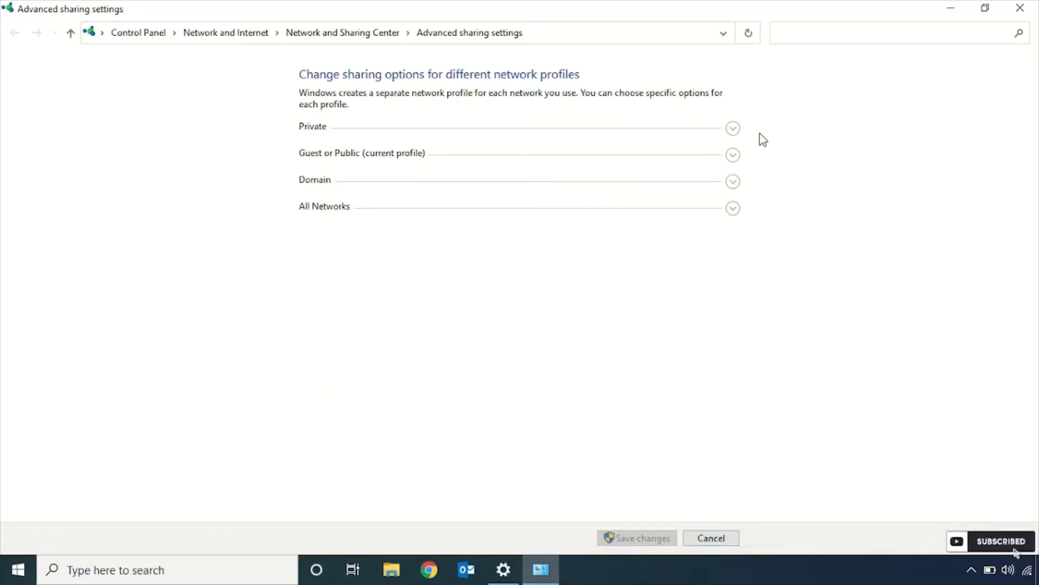
{"action": "left_click", "coordinate": [734, 128]}
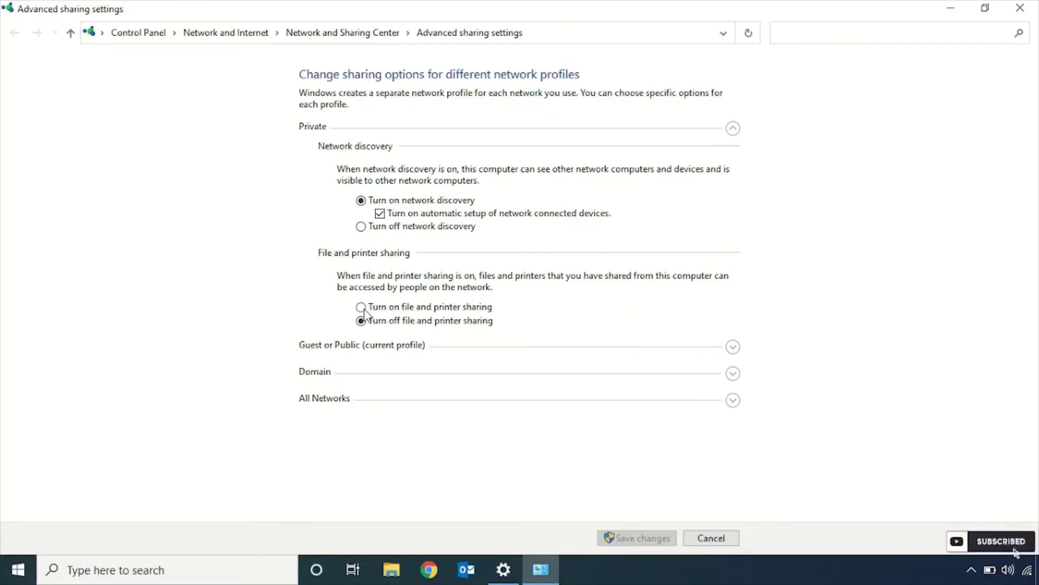
{"action": "left_click", "coordinate": [362, 309]}
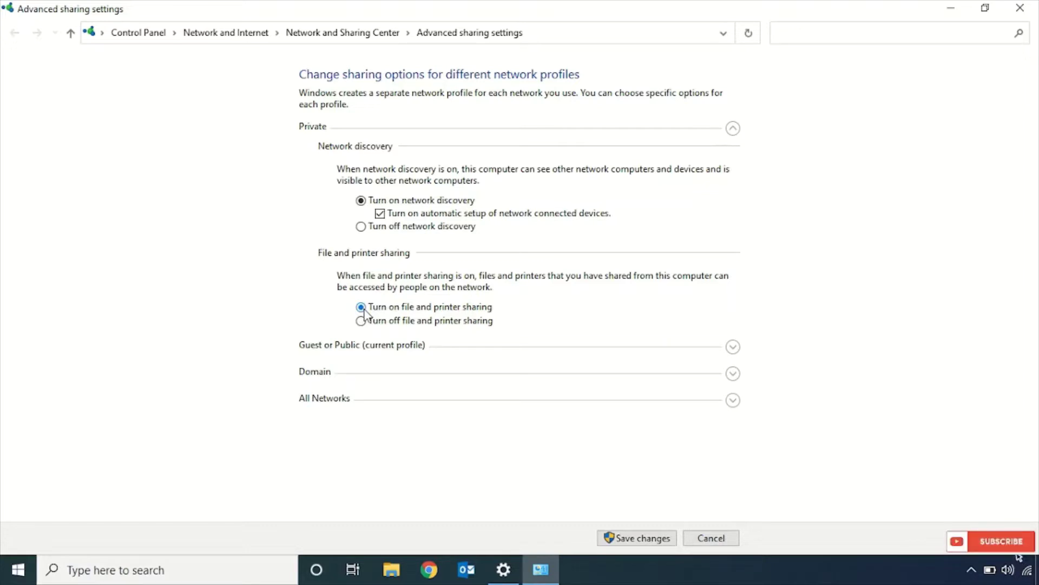
{"action": "left_click", "coordinate": [734, 131]}
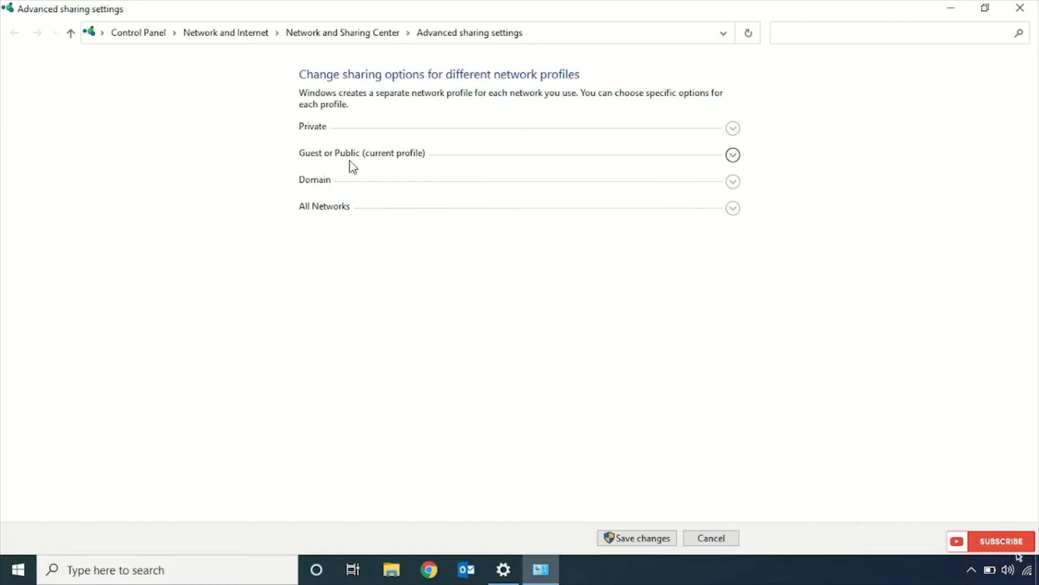
- Turn on network discovery for the Guest or Public network profile
{"action": "left_click", "coordinate": [735, 161]}
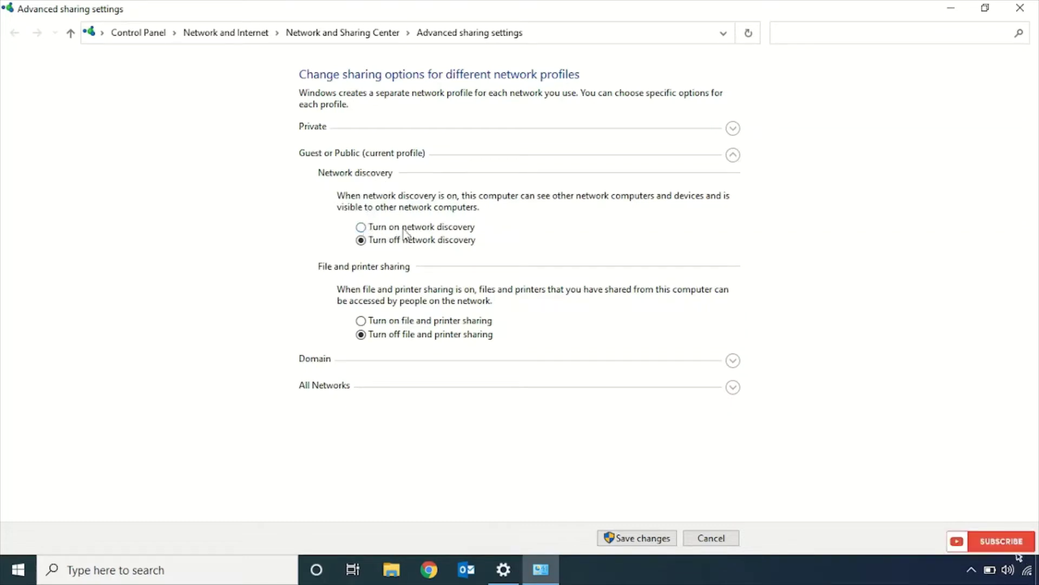
{"action": "left_click", "coordinate": [368, 228]}
{"action": "left_click", "coordinate": [731, 163]}
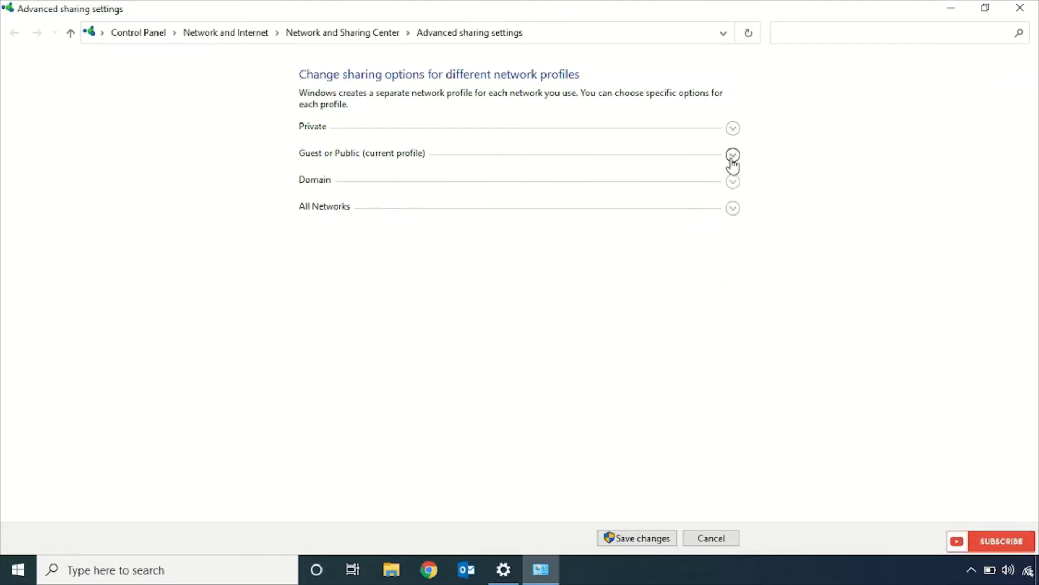
- Turn on network discovery and file and printer sharing for Domain, review All Networks, and save the changes
{"action": "left_click", "coordinate": [731, 185]}
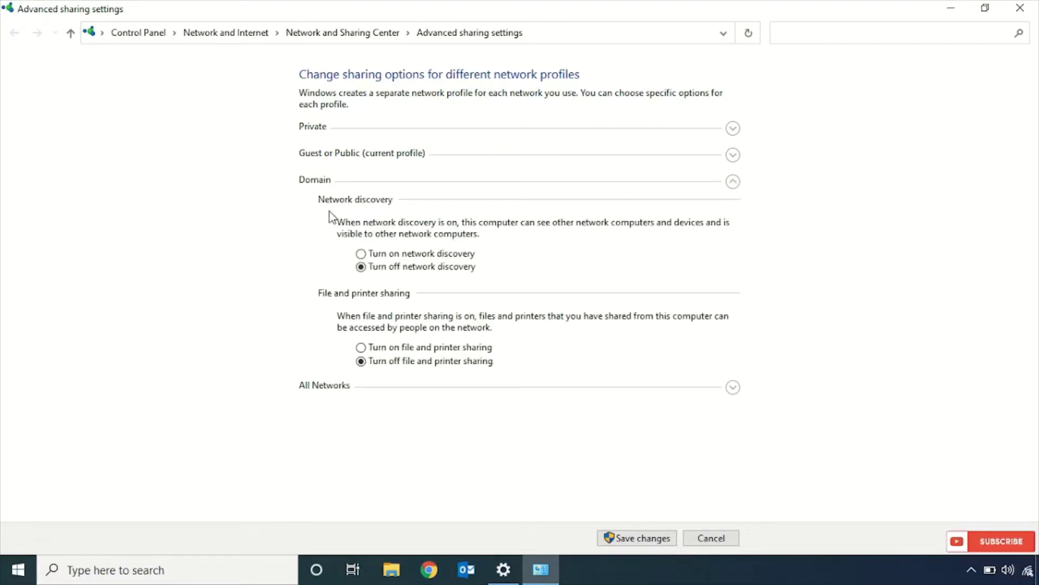
{"action": "left_click", "coordinate": [361, 253]}
{"action": "left_click", "coordinate": [361, 348]}
{"action": "left_click", "coordinate": [733, 181]}
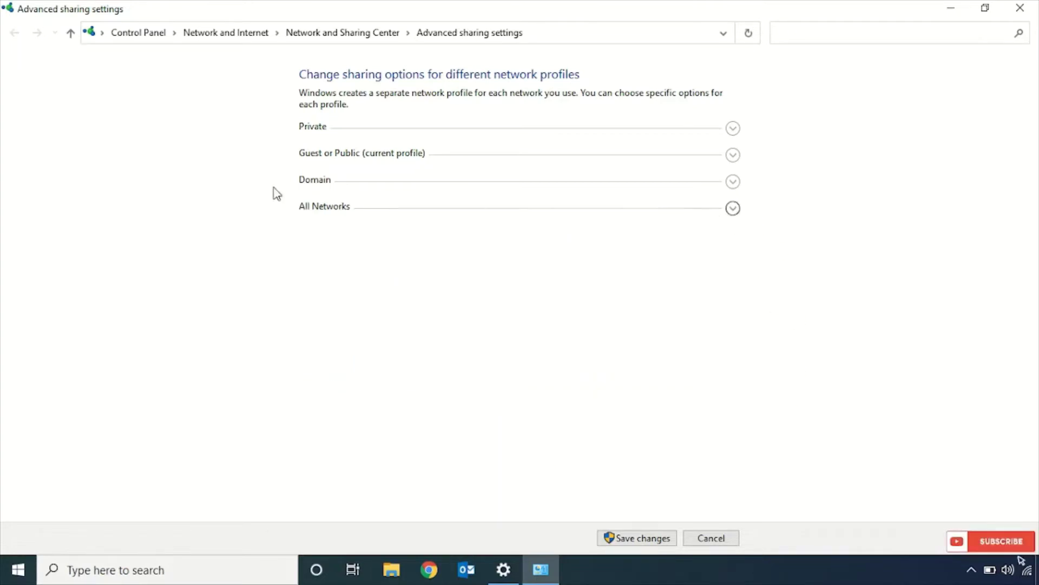
{"action": "left_click", "coordinate": [732, 208]}
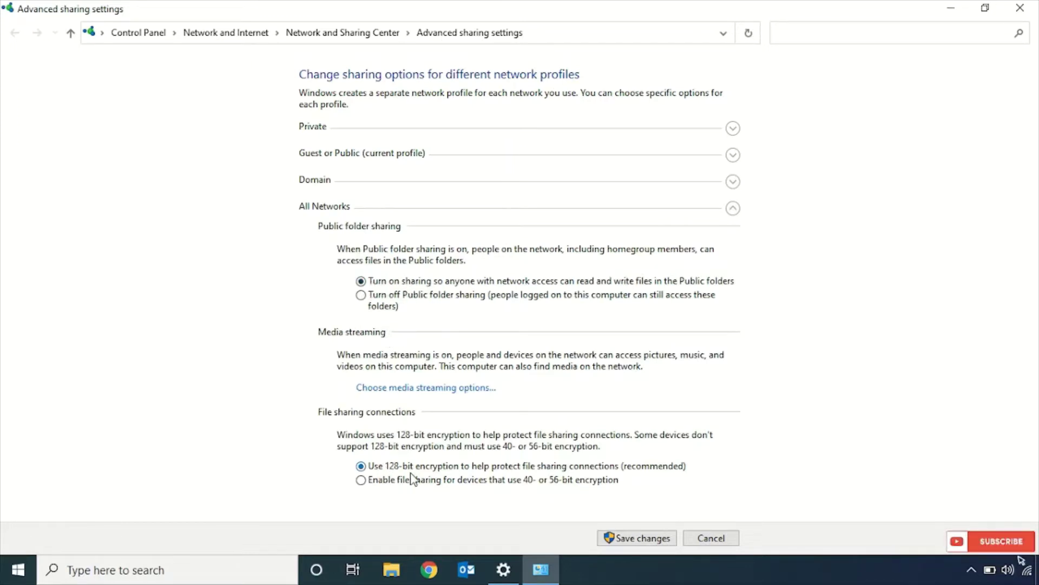
{"action": "left_click", "coordinate": [629, 538]}
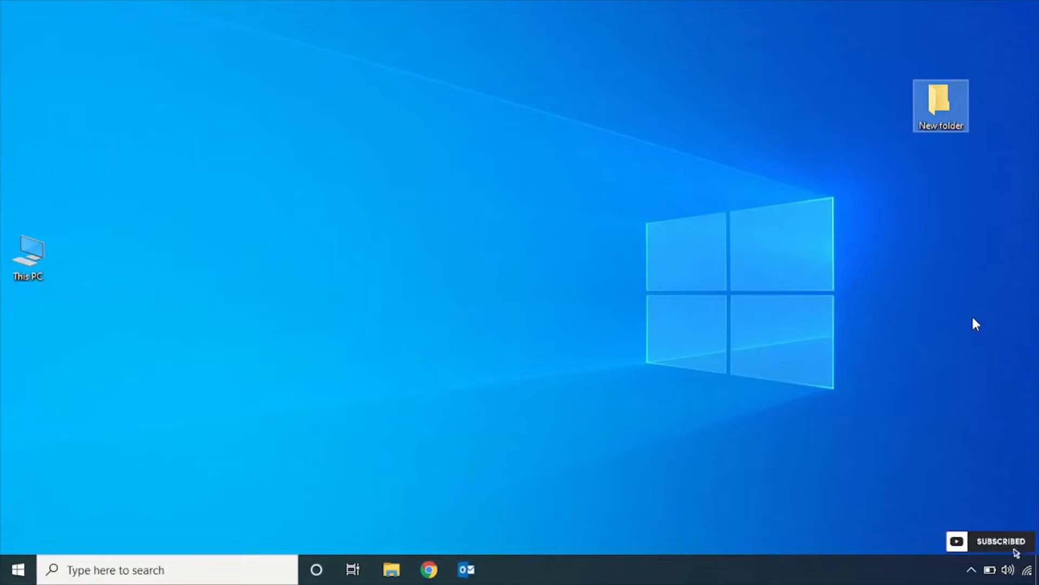
- Start the network sharing wizard from the New folder's Sharing properties
{"action": "mouse_move", "coordinate": [940, 104]}
{"action": "right_click", "coordinate": [936, 116]}
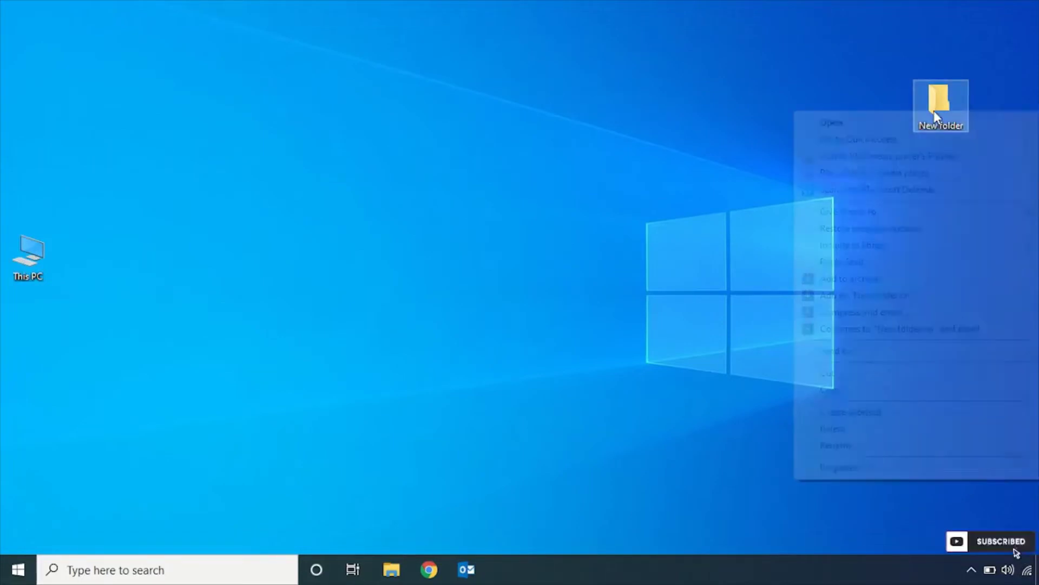
{"action": "left_click", "coordinate": [904, 469]}
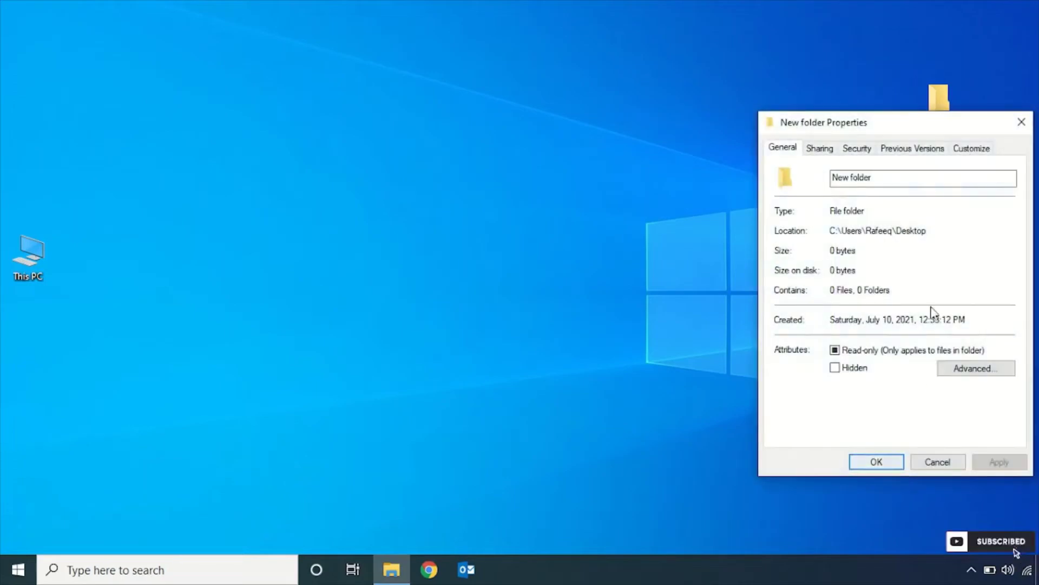
{"action": "left_click", "coordinate": [818, 154]}
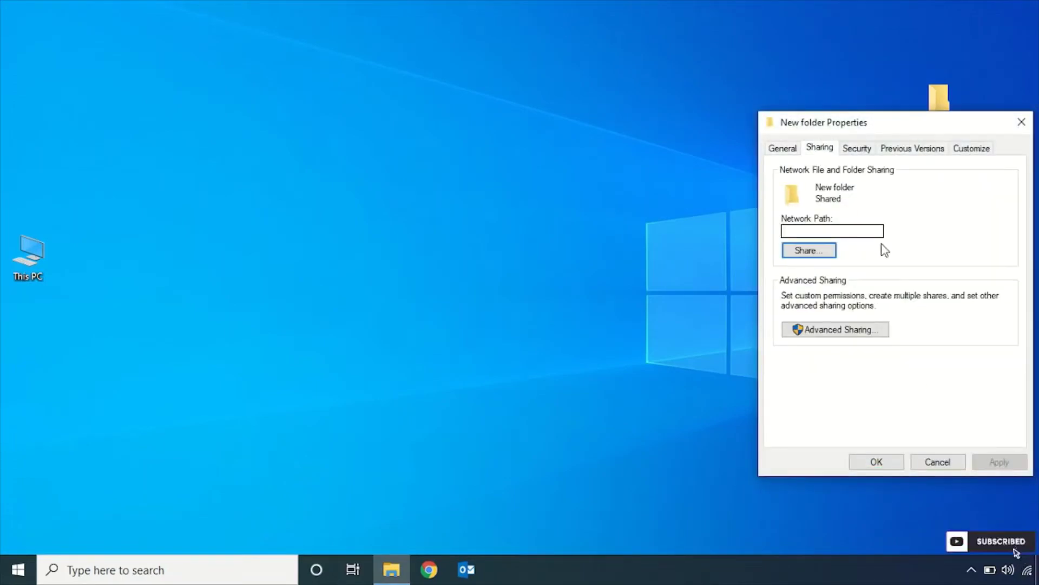
{"action": "left_click", "coordinate": [822, 260]}
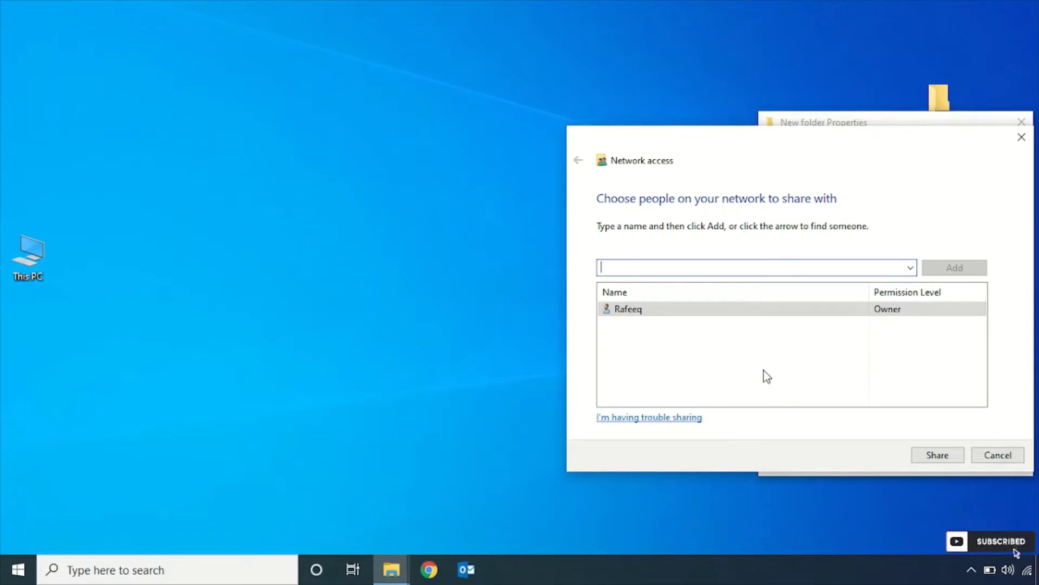
{"action": "type", "text": "ever"}
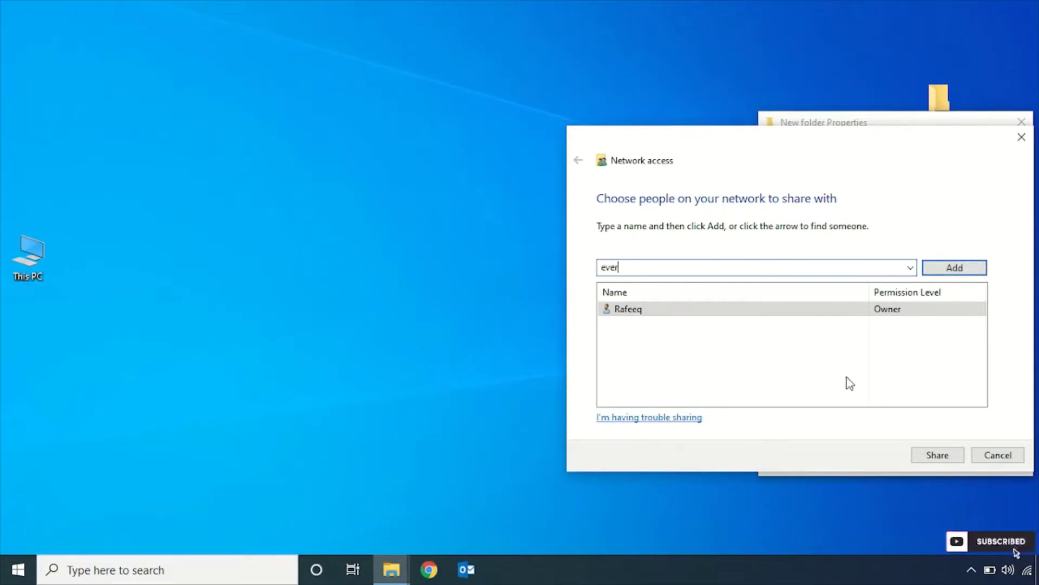
- Add Everyone with Read permission and share the New folder on the network
{"action": "left_click", "coordinate": [910, 268]}
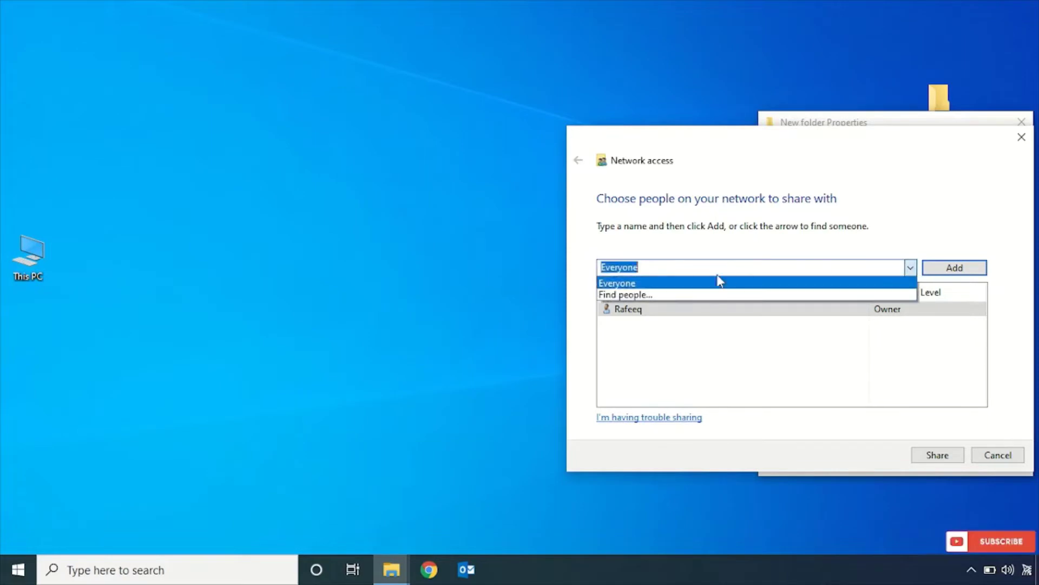
{"action": "left_click", "coordinate": [687, 284]}
{"action": "left_click", "coordinate": [950, 270]}
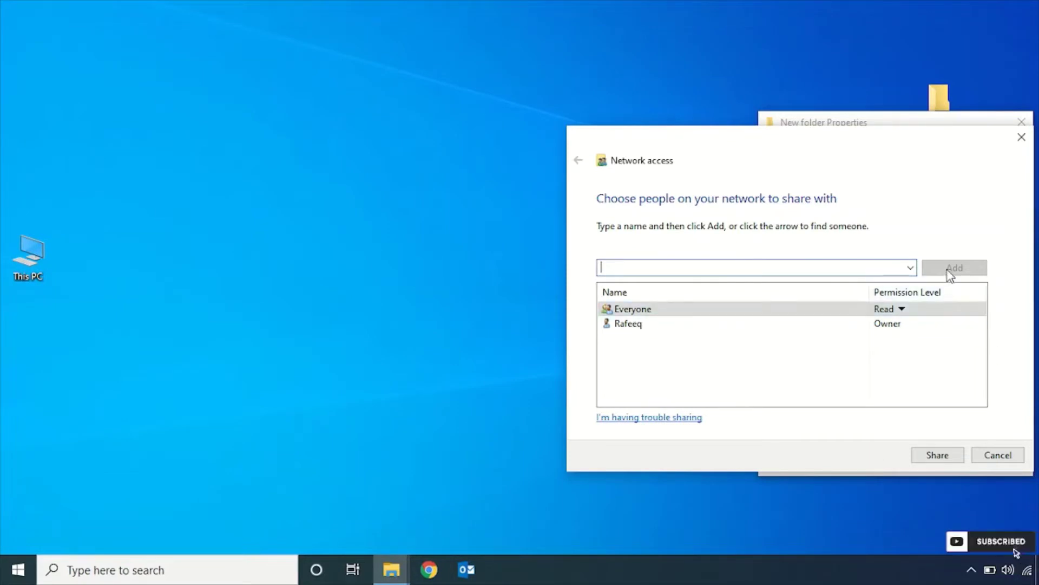
{"action": "left_click", "coordinate": [938, 460]}
{"action": "left_click", "coordinate": [1000, 455]}
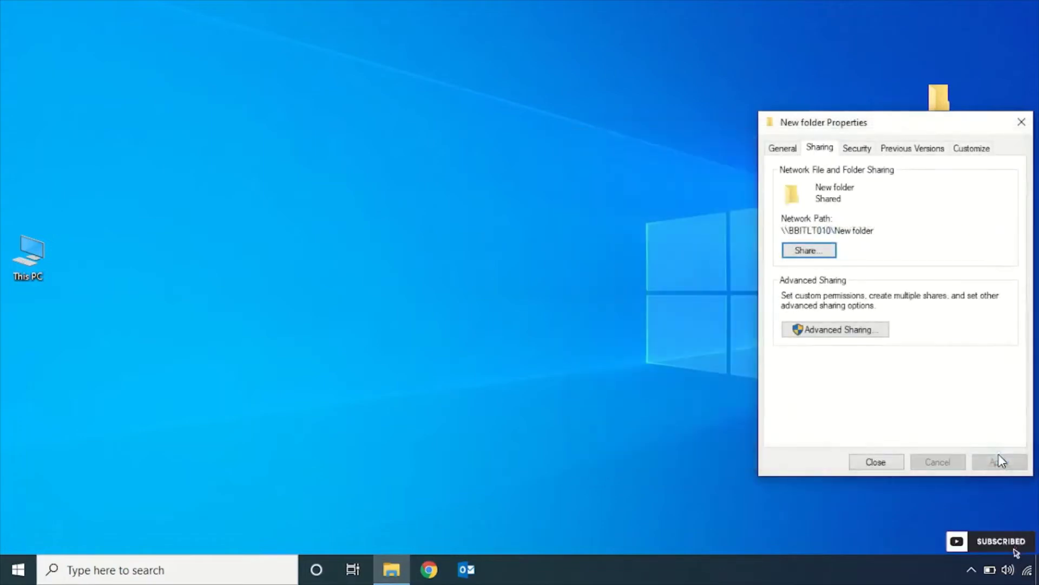
- Review the folder's Security permissions, close its properties and return to the desktop
{"action": "left_click", "coordinate": [858, 152]}
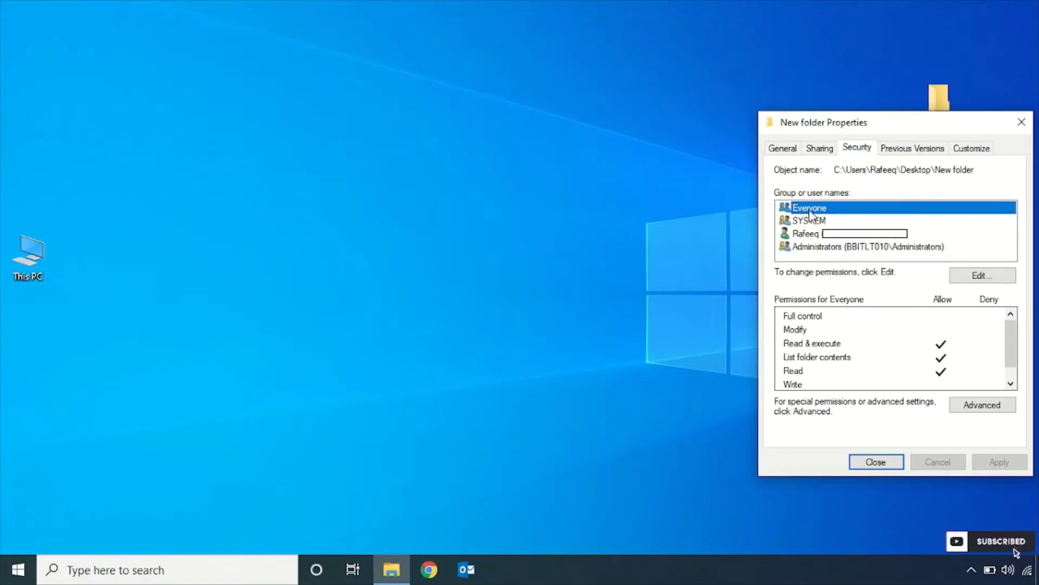
{"action": "left_click", "coordinate": [878, 463]}
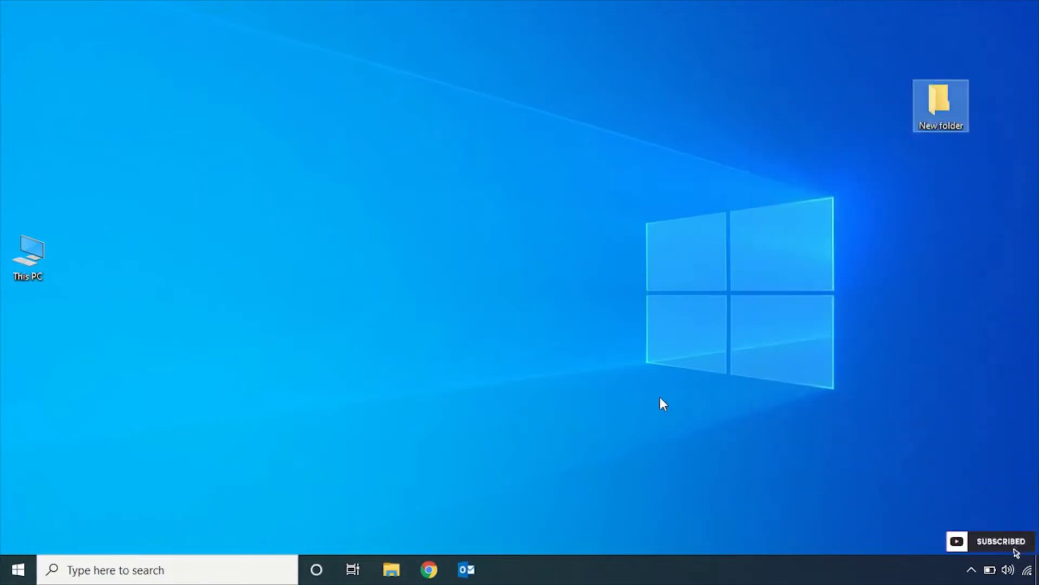
{"action": "left_click", "coordinate": [660, 404]}
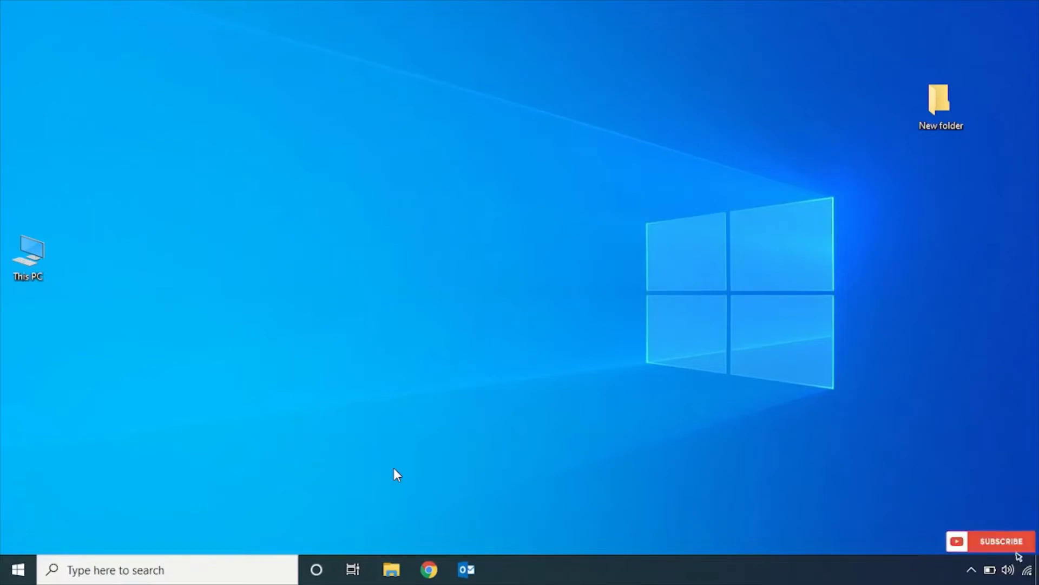
- Launch the Services console (services.msc) as administrator from Windows Search
{"action": "left_click", "coordinate": [114, 570]}
{"action": "type", "text": "serv"}
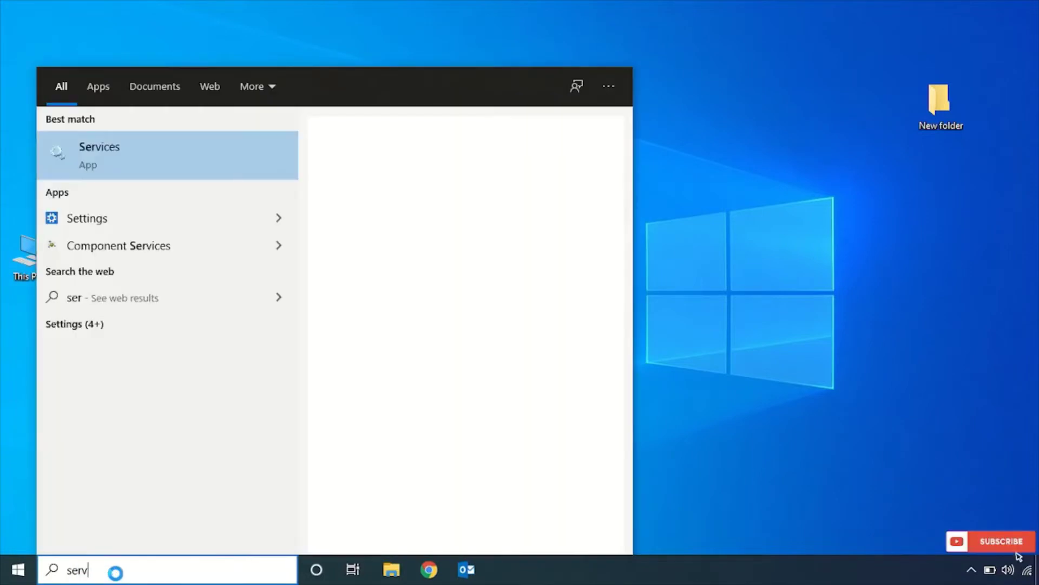
{"action": "type", "text": "ices."}
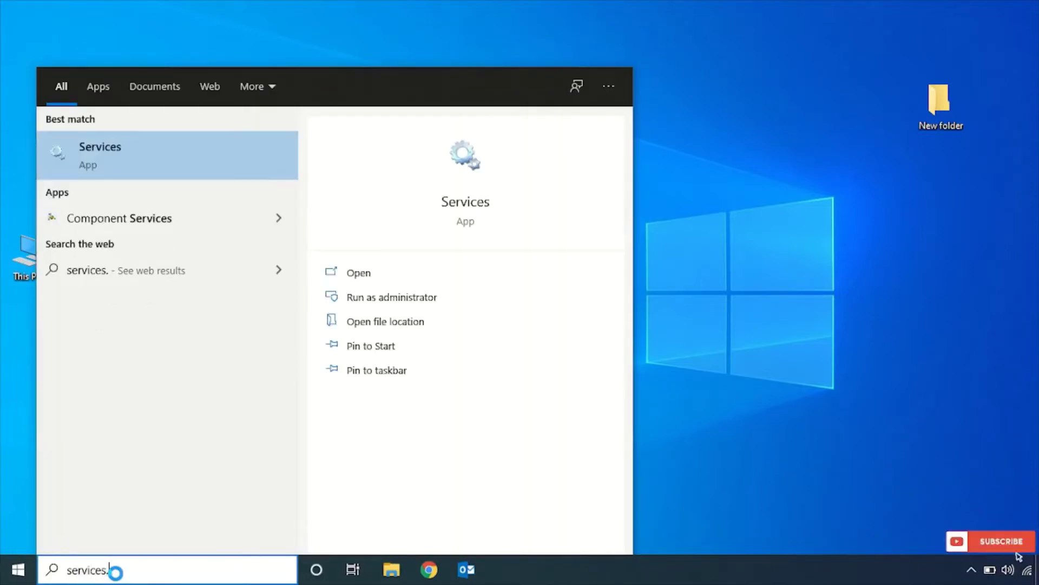
{"action": "type", "text": "msc"}
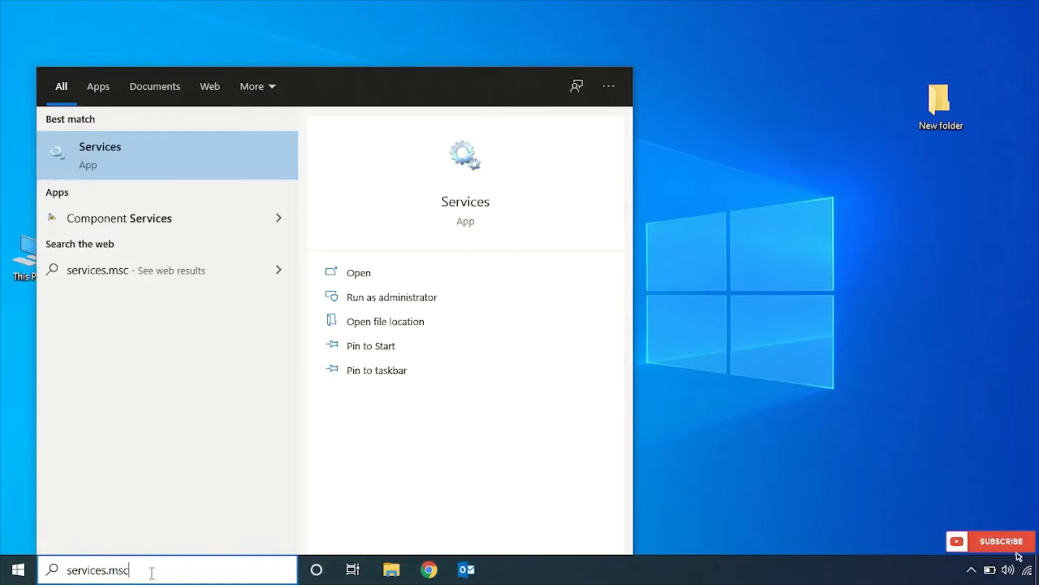
{"action": "left_click", "coordinate": [372, 301]}
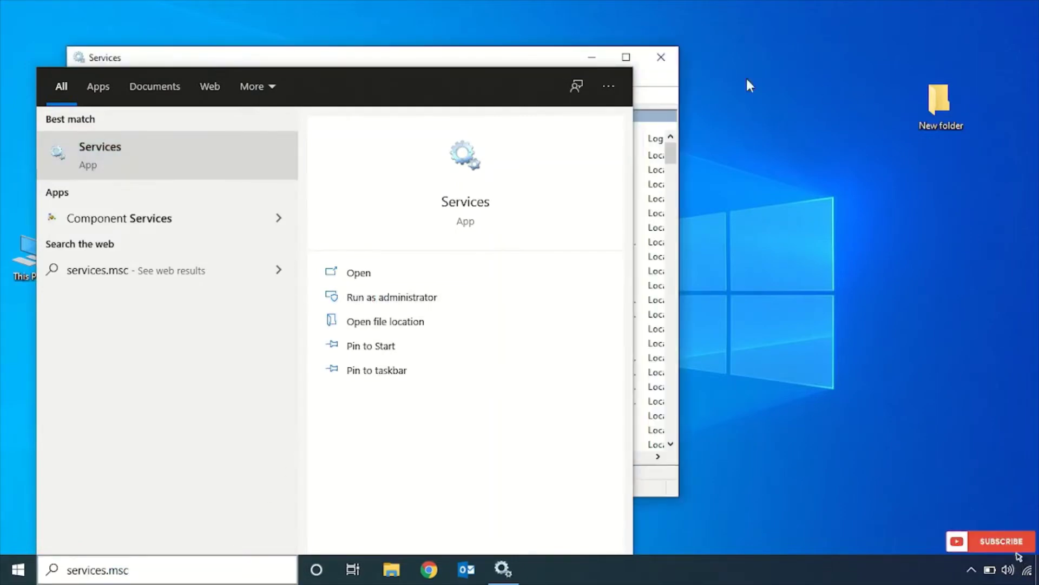
{"action": "left_click", "coordinate": [649, 81]}
- Set the TCP/IP NetBIOS Helper service startup type to Automatic
{"action": "left_click", "coordinate": [404, 291]}
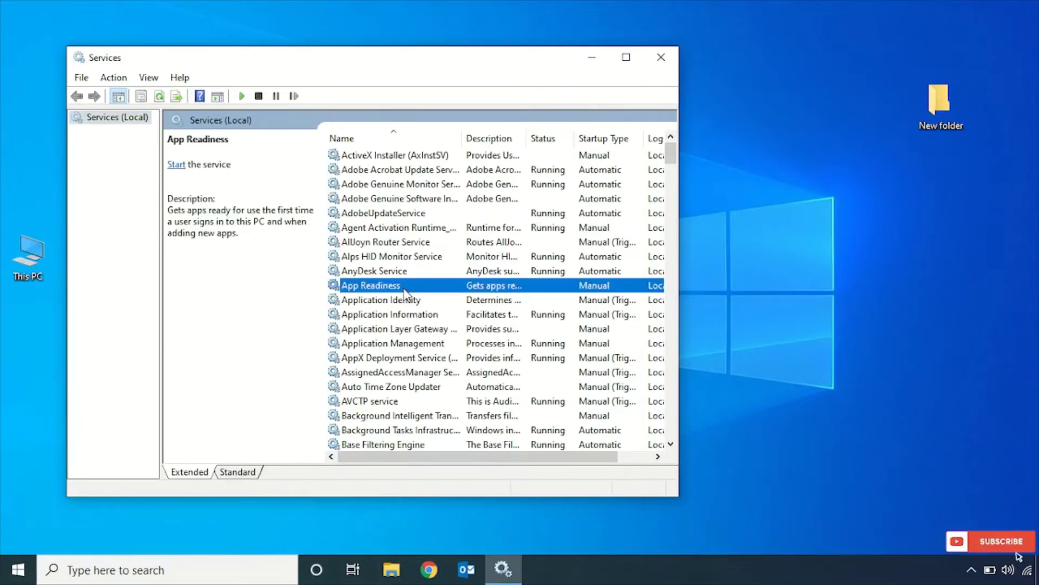
{"action": "key", "text": "t"}
{"action": "key", "text": "t"}
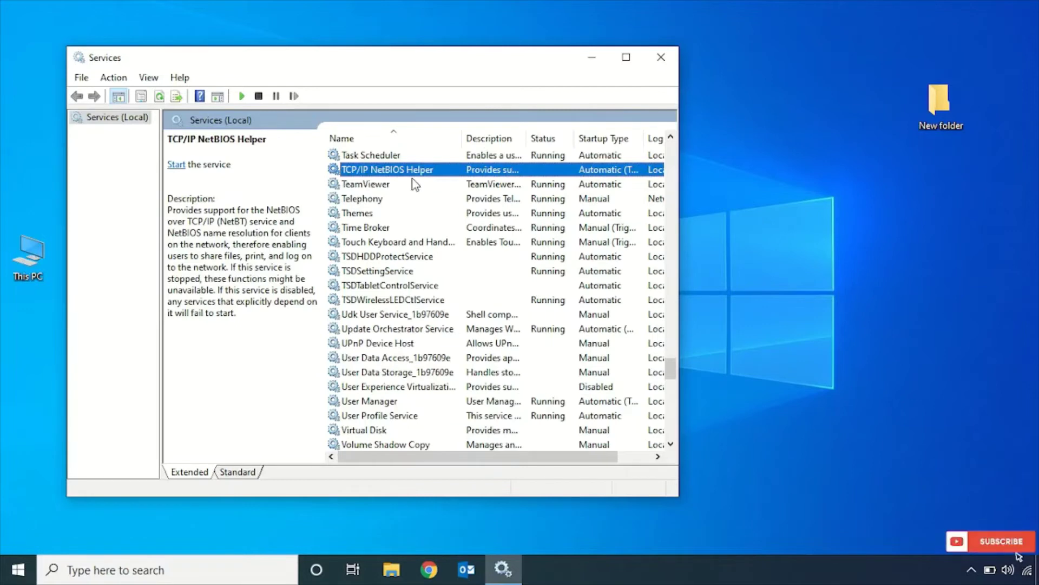
{"action": "double_click", "coordinate": [398, 170]}
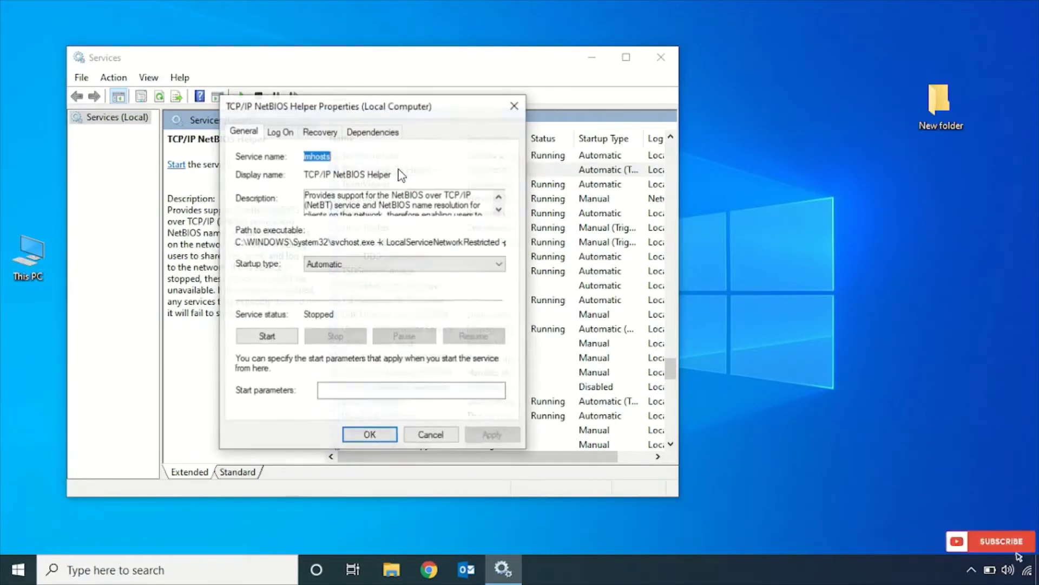
{"action": "left_click", "coordinate": [399, 264]}
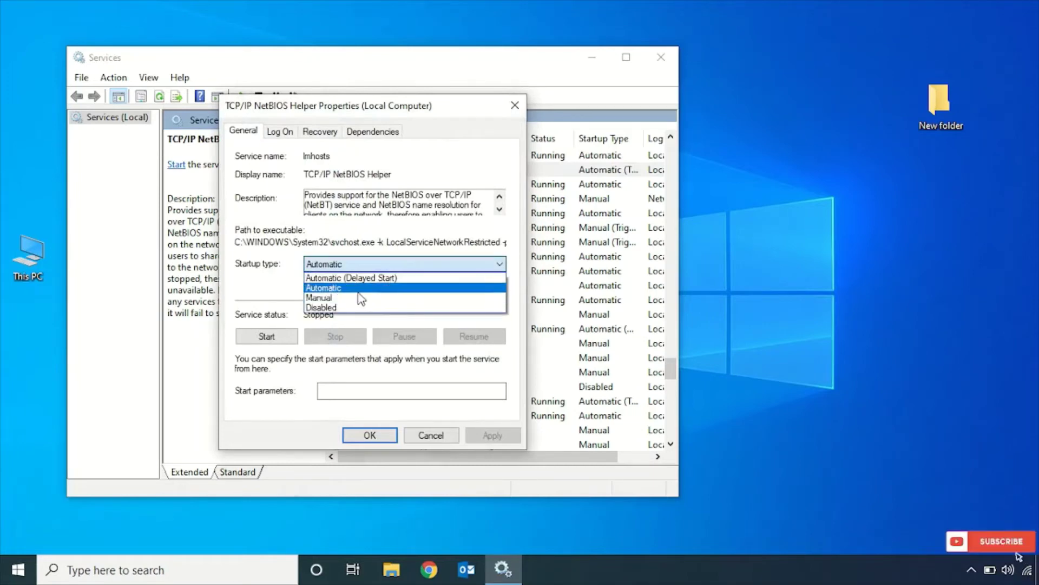
{"action": "left_click", "coordinate": [359, 289]}
- Start the TCP/IP NetBIOS Helper service, apply the change and close Services
{"action": "left_click", "coordinate": [281, 335]}
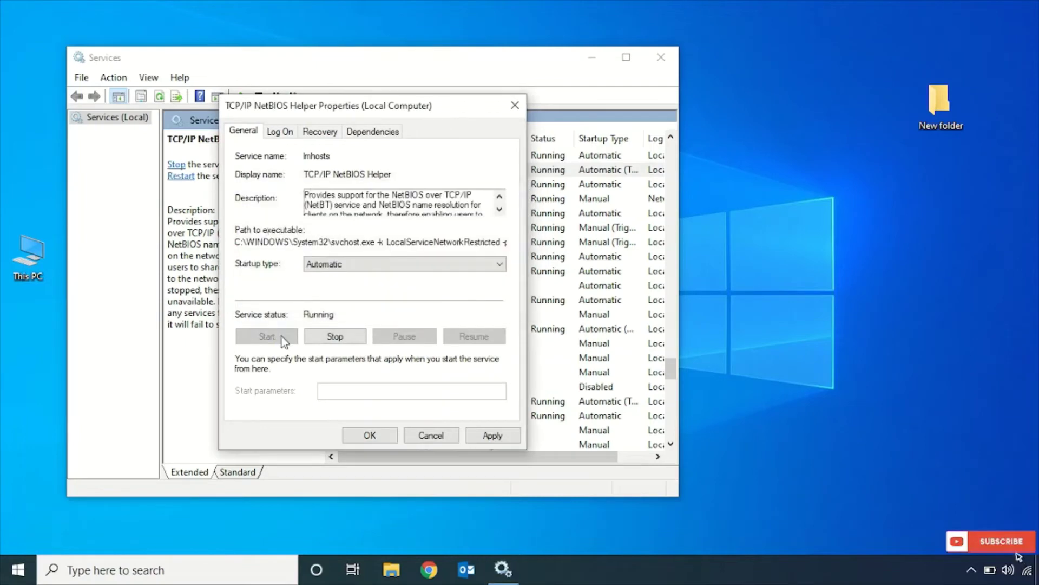
{"action": "left_click", "coordinate": [490, 434]}
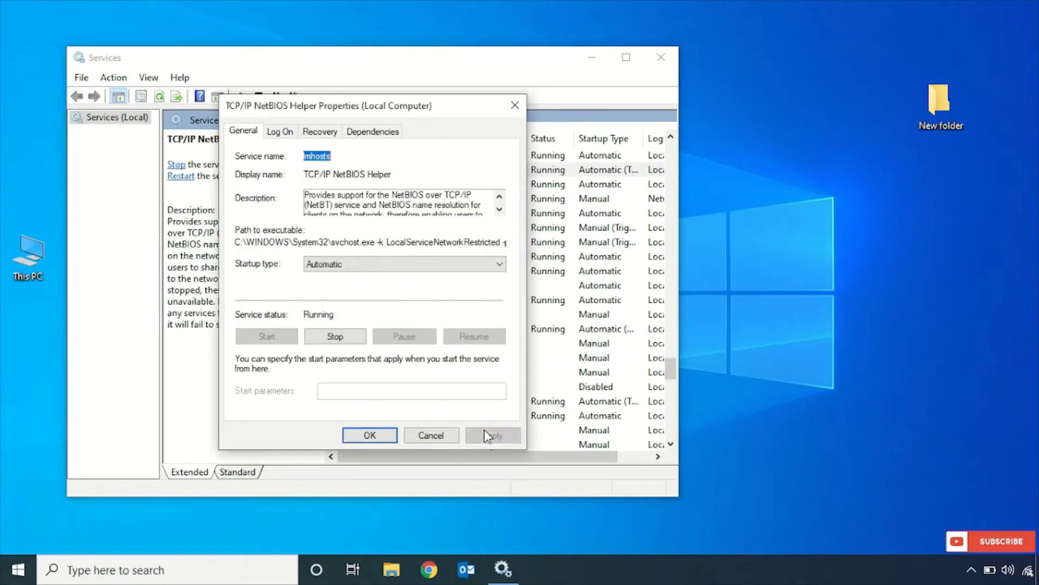
{"action": "left_click", "coordinate": [384, 440]}
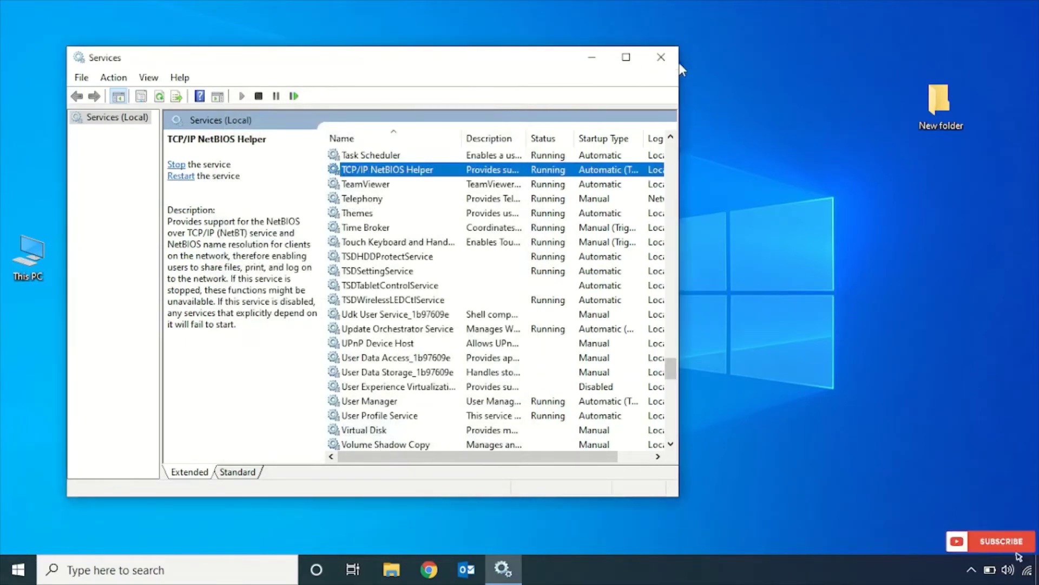
{"action": "left_click", "coordinate": [662, 57]}
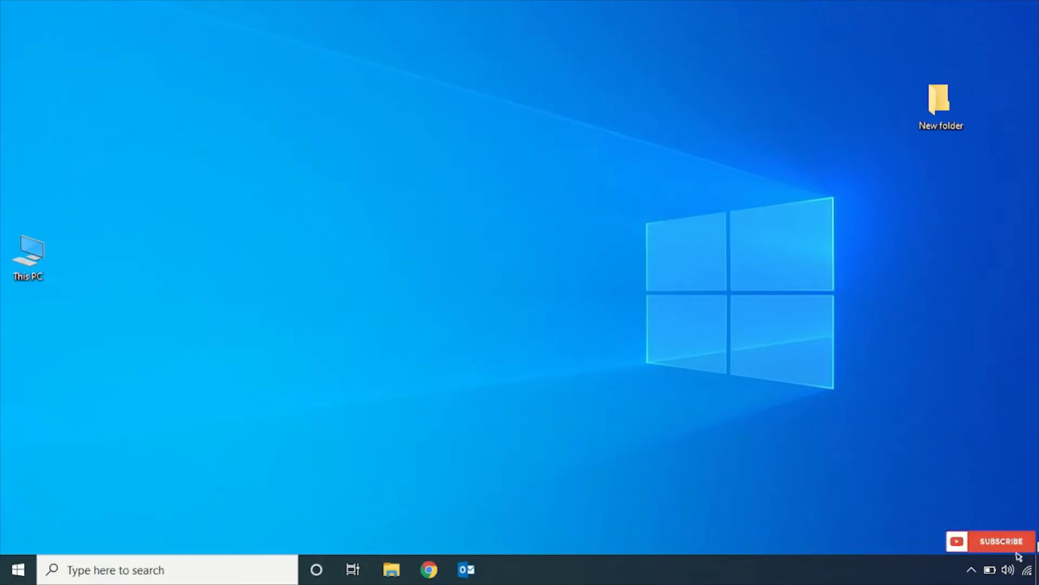
- Reach Network Connections via the Ethernet settings page and select the Ethernet adapter
{"action": "right_click", "coordinate": [1029, 579]}
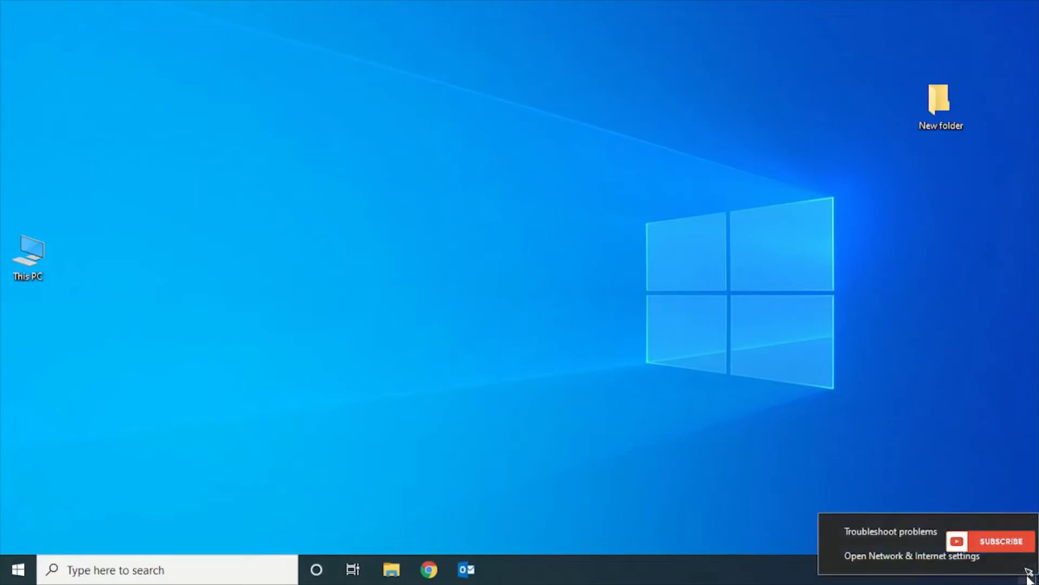
{"action": "left_click", "coordinate": [995, 561]}
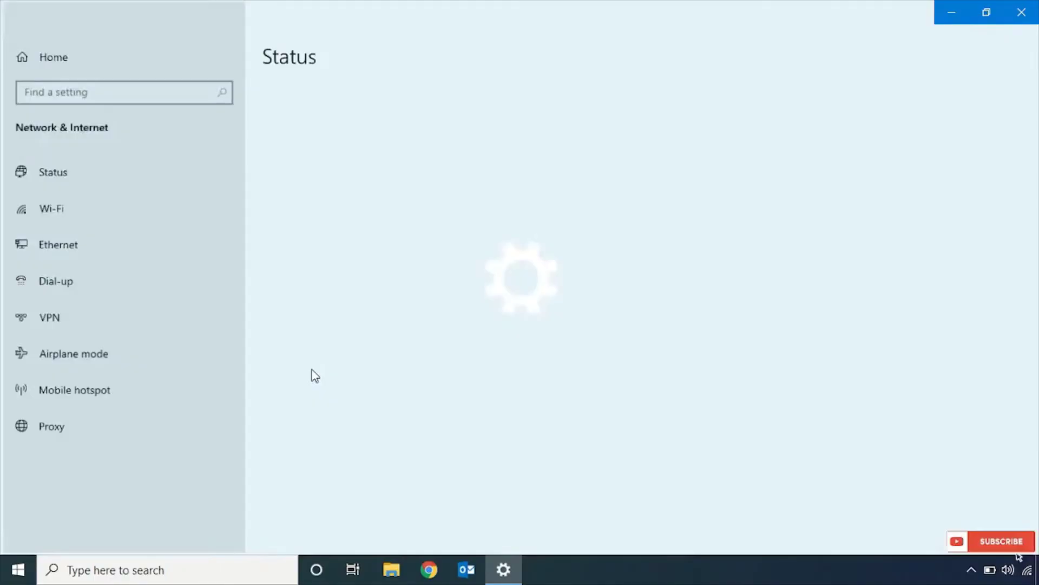
{"action": "left_click", "coordinate": [155, 236]}
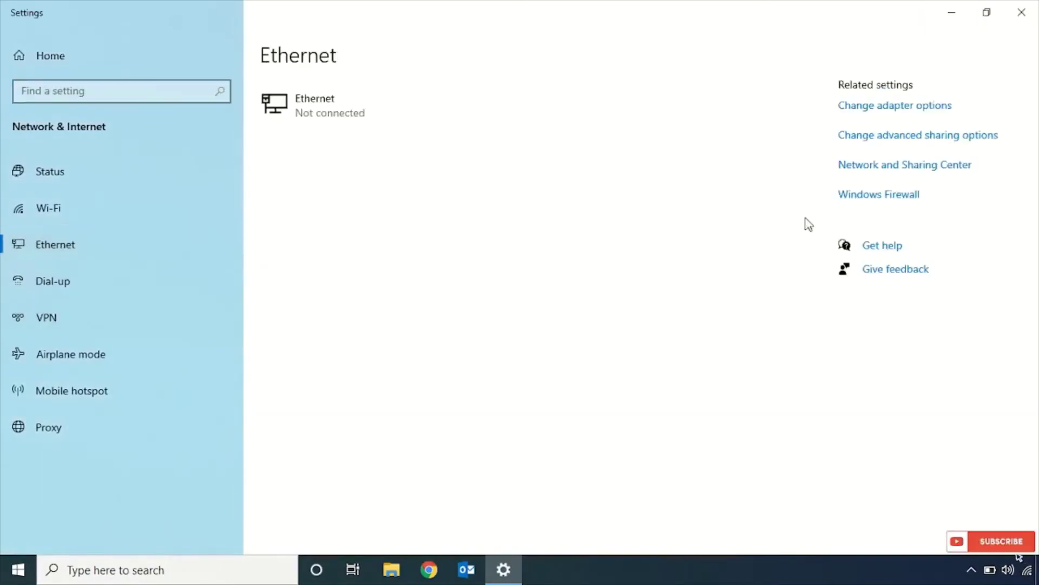
{"action": "left_click", "coordinate": [899, 112]}
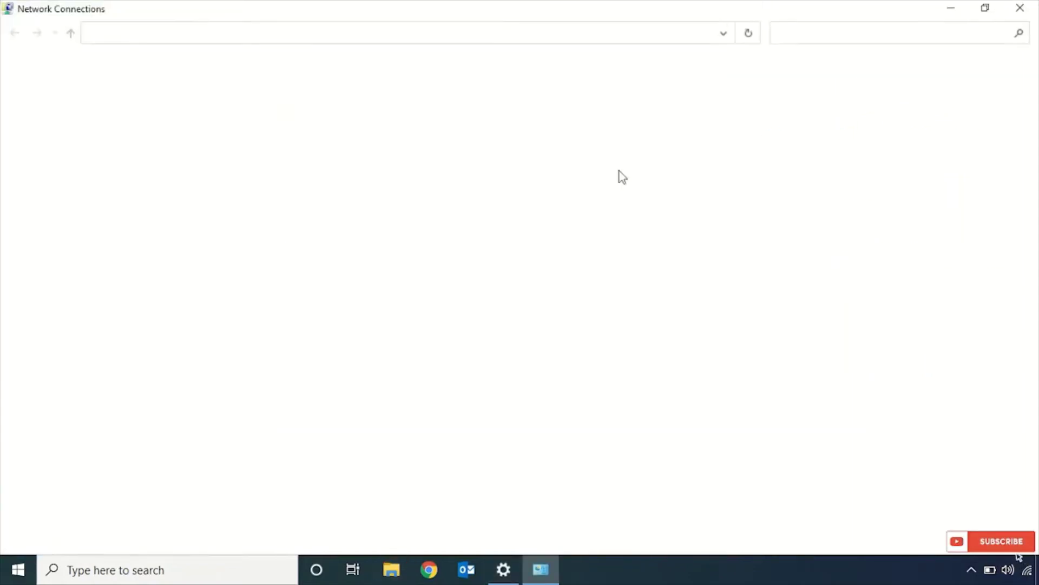
{"action": "left_click", "coordinate": [297, 104]}
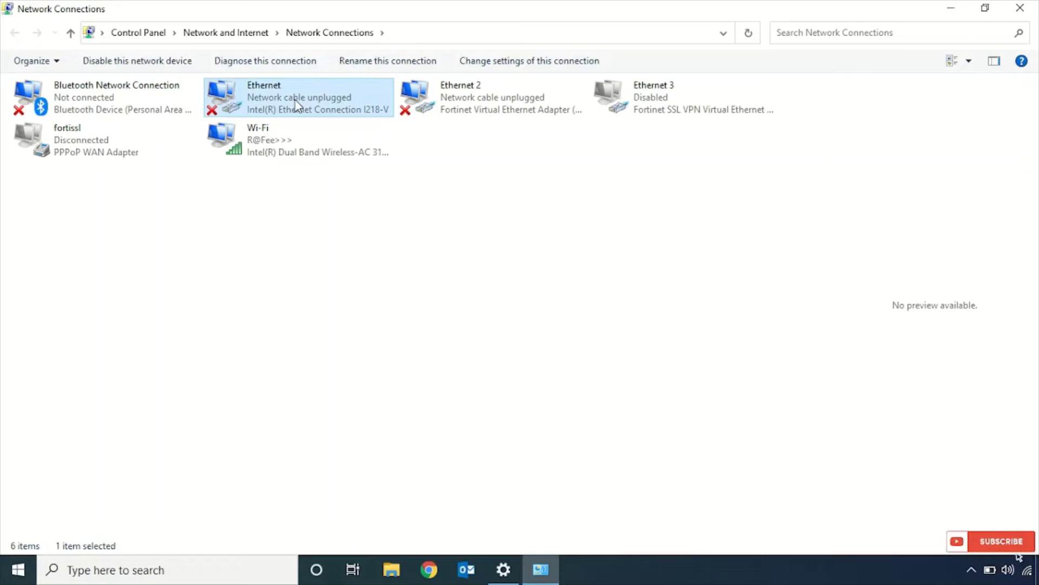
- Reach the WINS settings of the Ethernet adapter's IPv4 advanced TCP/IP properties
{"action": "right_click", "coordinate": [297, 104]}
{"action": "left_click", "coordinate": [341, 248]}
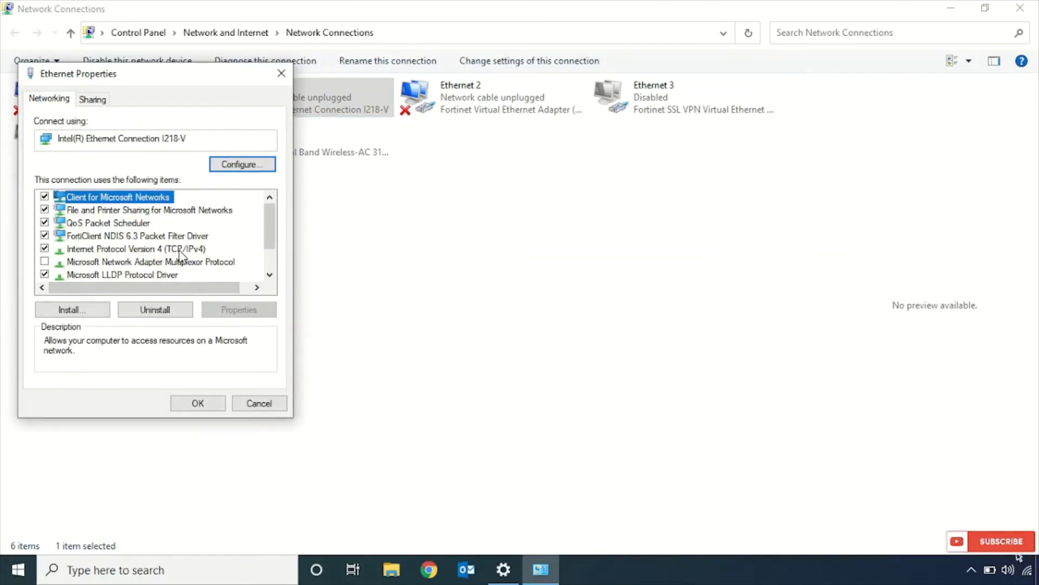
{"action": "left_click", "coordinate": [136, 249]}
{"action": "left_click", "coordinate": [227, 310]}
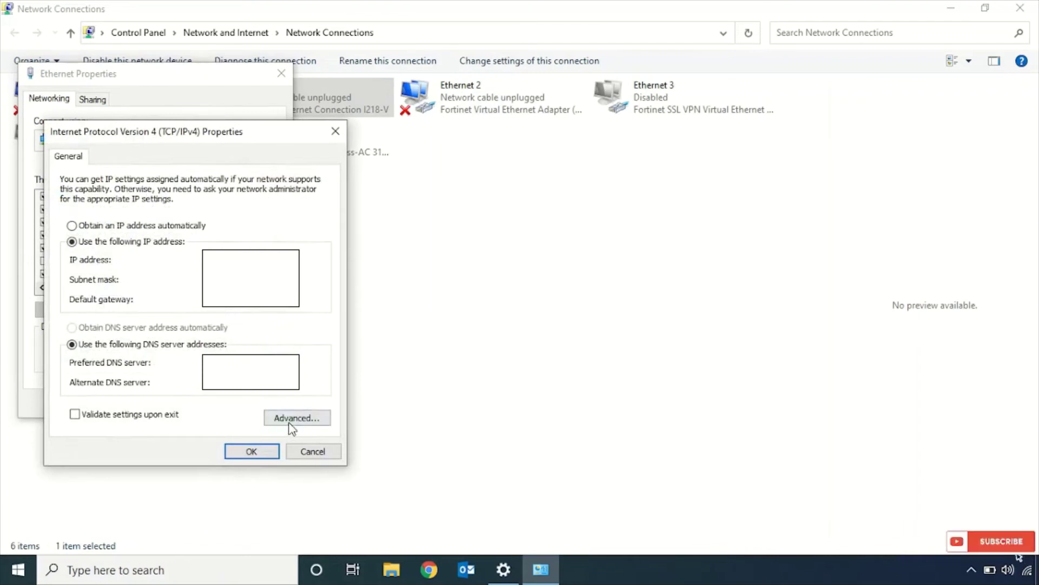
{"action": "left_click", "coordinate": [286, 422]}
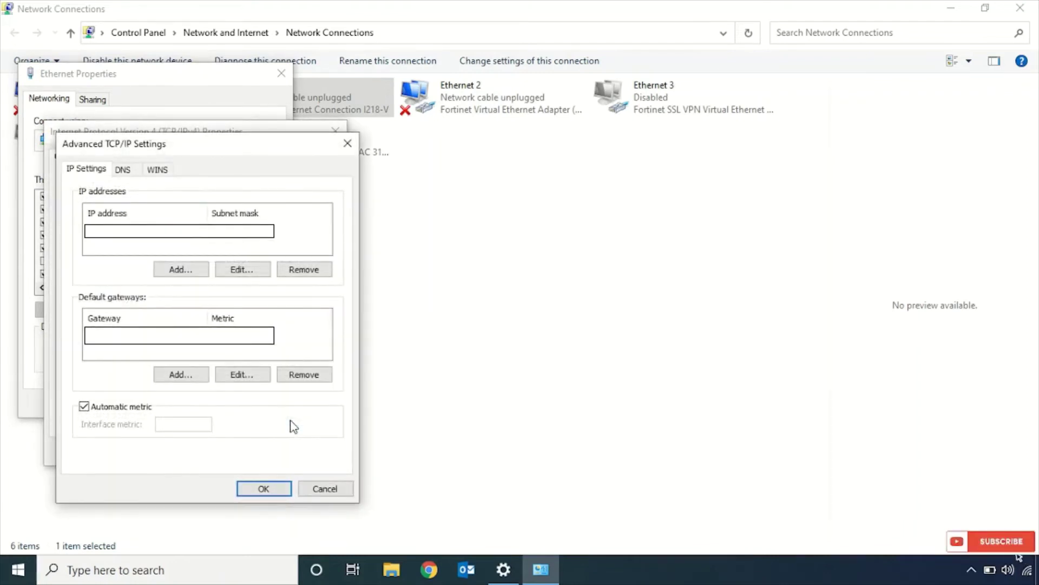
{"action": "left_click", "coordinate": [158, 170]}
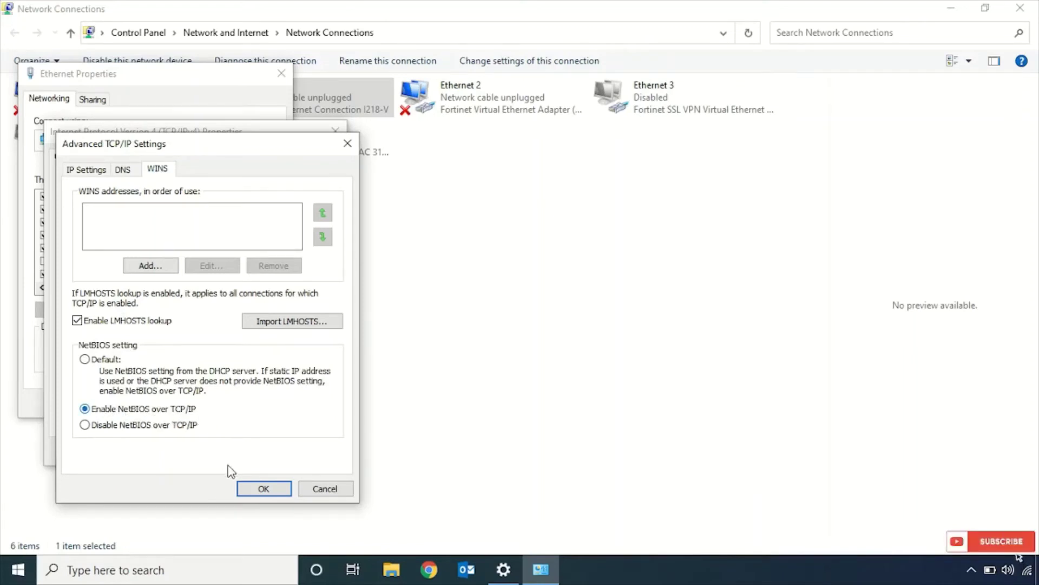
- Confirm NetBIOS over TCP/IP enabled and close the IPv4 and Ethernet properties dialogs
{"action": "left_click", "coordinate": [262, 490]}
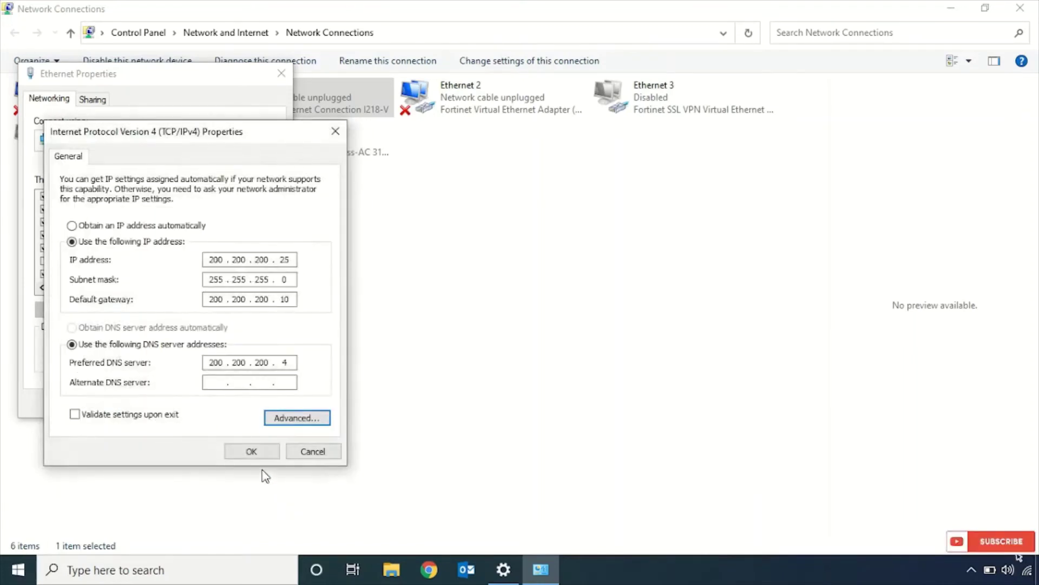
{"action": "left_click", "coordinate": [253, 453]}
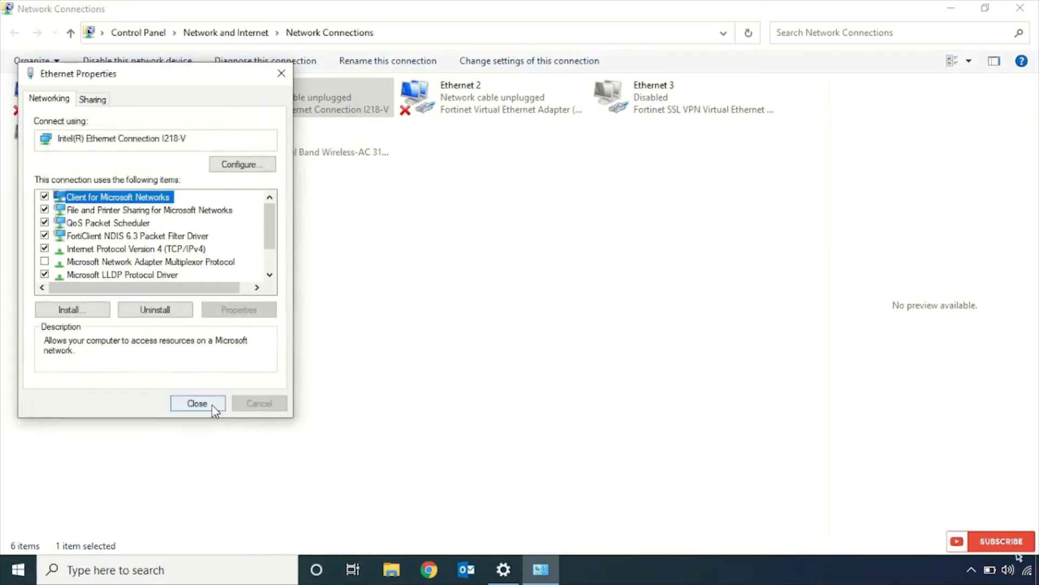
{"action": "left_click", "coordinate": [197, 403]}
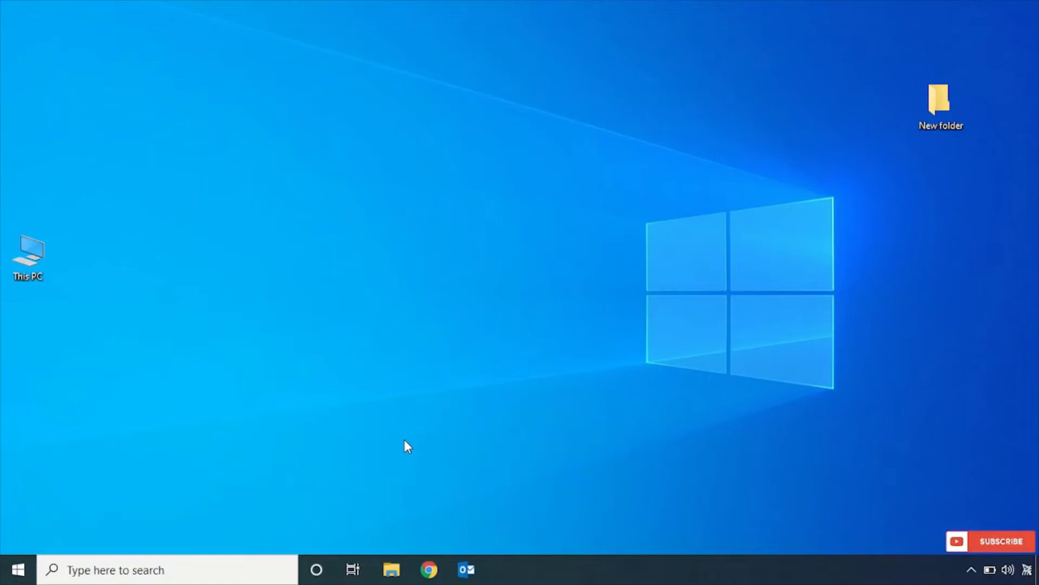
- Launch Registry Editor (regedit) as administrator from Windows Search
{"action": "left_click", "coordinate": [213, 570]}
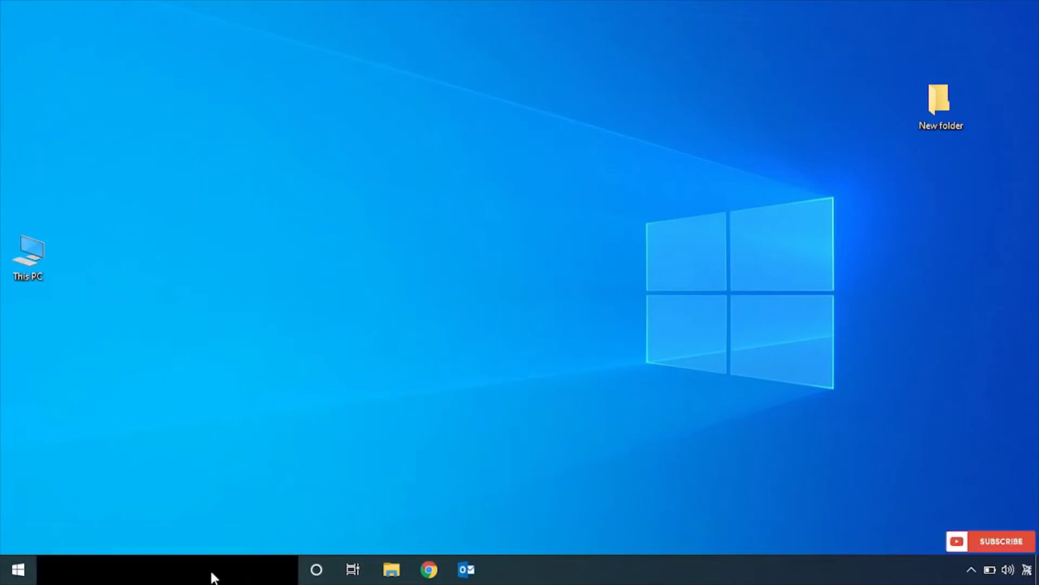
{"action": "type", "text": "reg"}
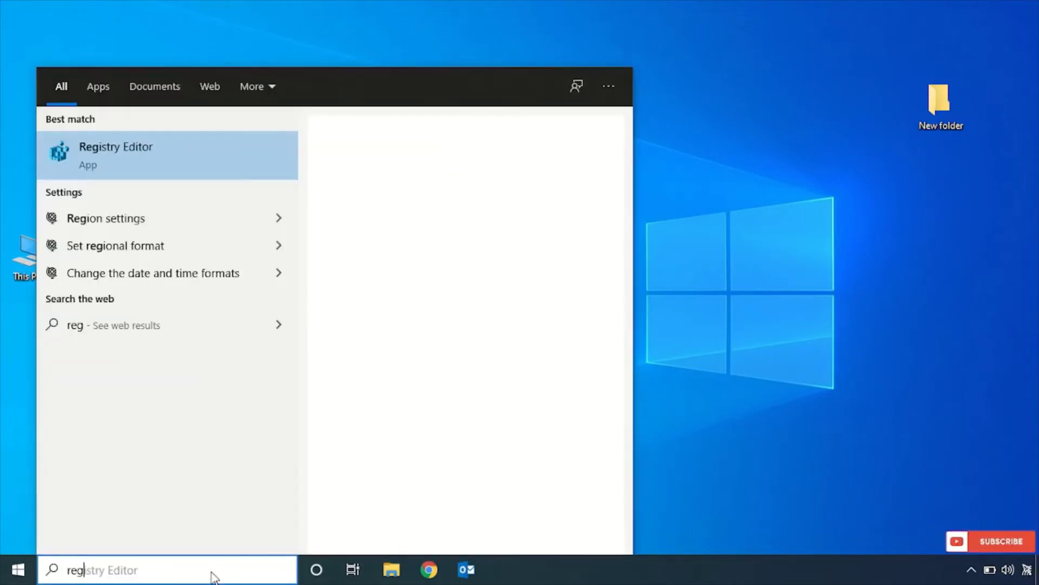
{"action": "type", "text": "edit"}
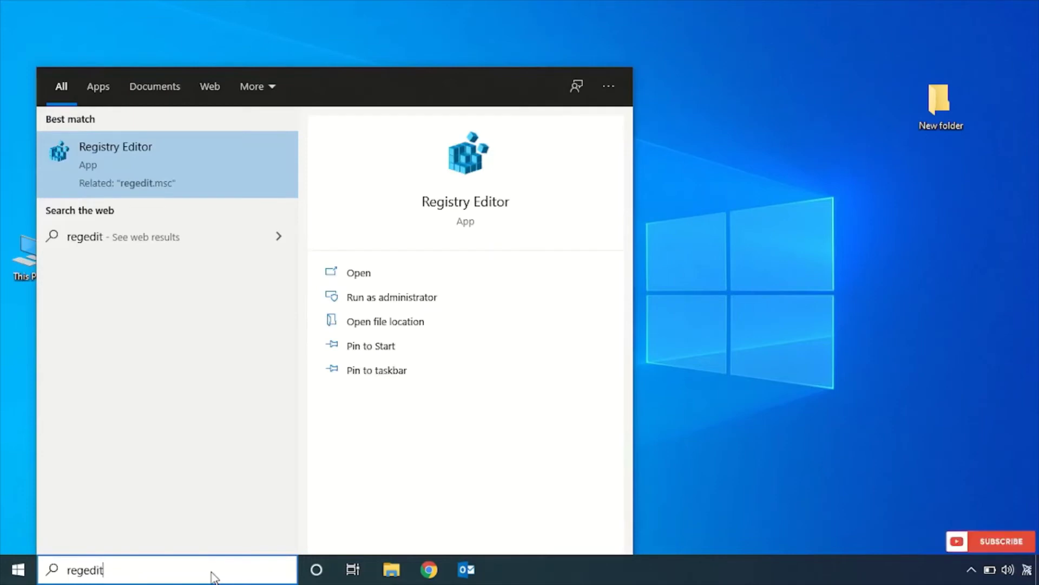
{"action": "left_click", "coordinate": [418, 297]}
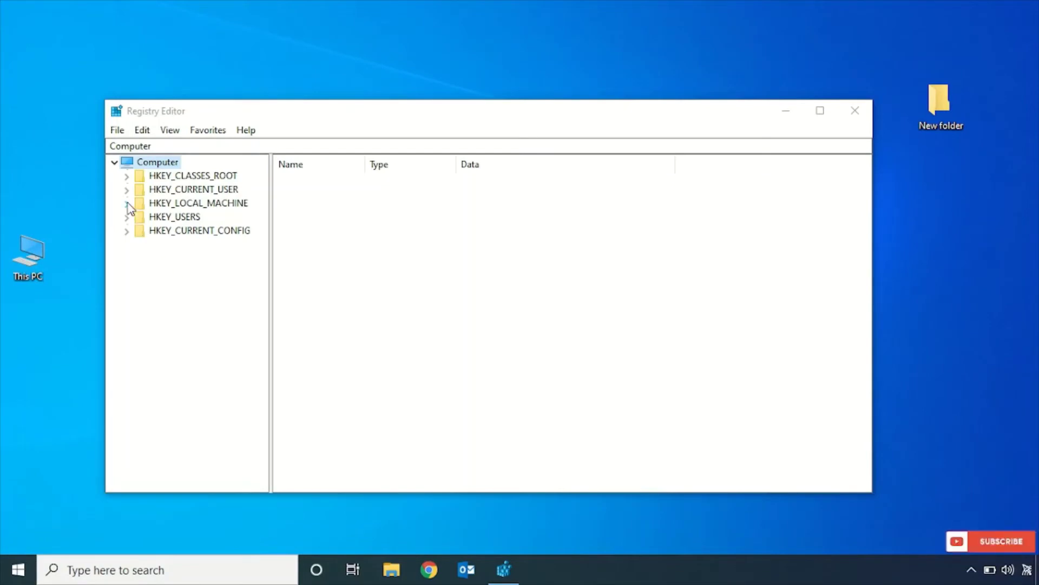
- Expand HKEY_LOCAL_MACHINE\SOFTWARE\Microsoft in the tree and widen the key pane
{"action": "left_click", "coordinate": [127, 203]}
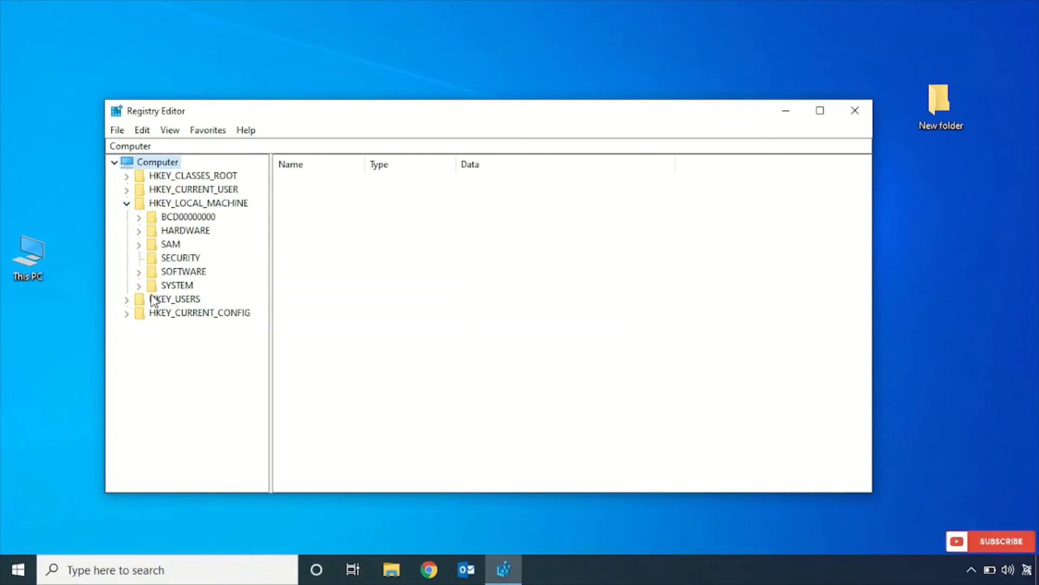
{"action": "left_click", "coordinate": [139, 272]}
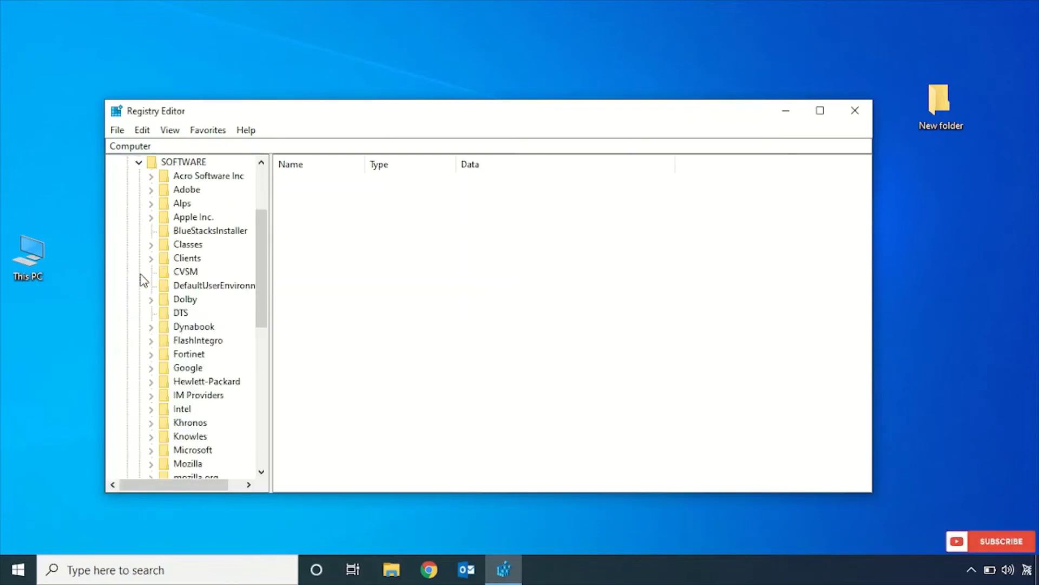
{"action": "scroll", "coordinate": [190, 324], "scroll_direction": "down", "scroll_amount": 1}
{"action": "scroll", "coordinate": [188, 319], "scroll_direction": "down", "scroll_amount": 2}
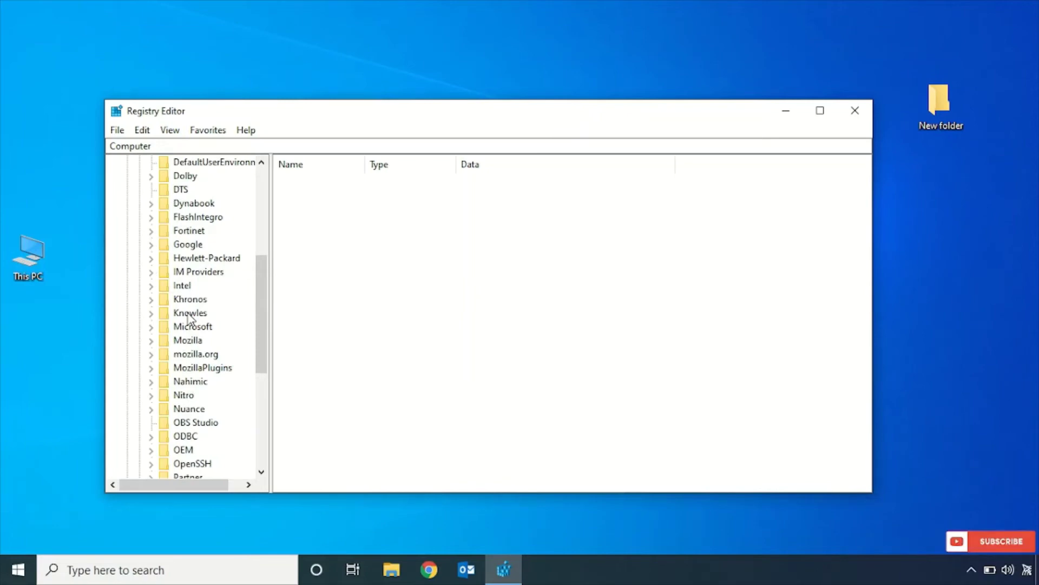
{"action": "left_click", "coordinate": [190, 330]}
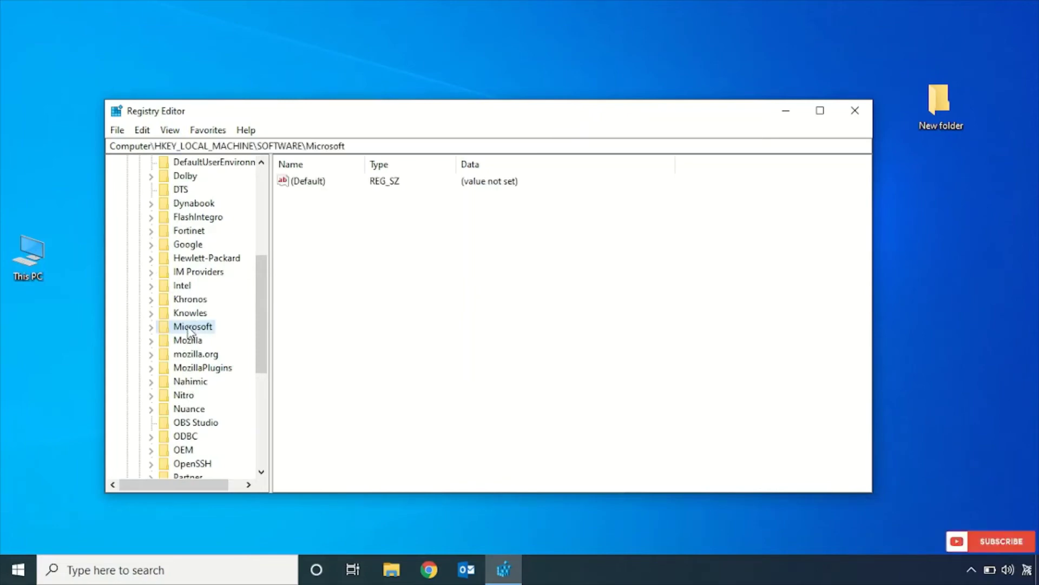
{"action": "left_click", "coordinate": [152, 327]}
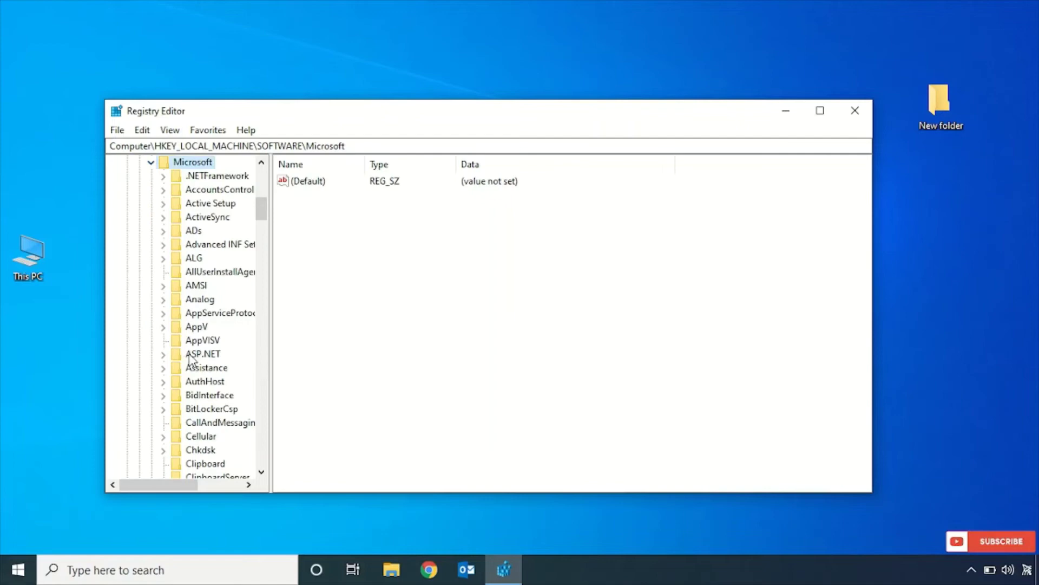
{"action": "scroll", "coordinate": [189, 360], "scroll_direction": "down", "scroll_amount": 7}
{"action": "scroll", "coordinate": [189, 360], "scroll_direction": "down", "scroll_amount": 5}
{"action": "scroll", "coordinate": [189, 360], "scroll_direction": "down", "scroll_amount": 4}
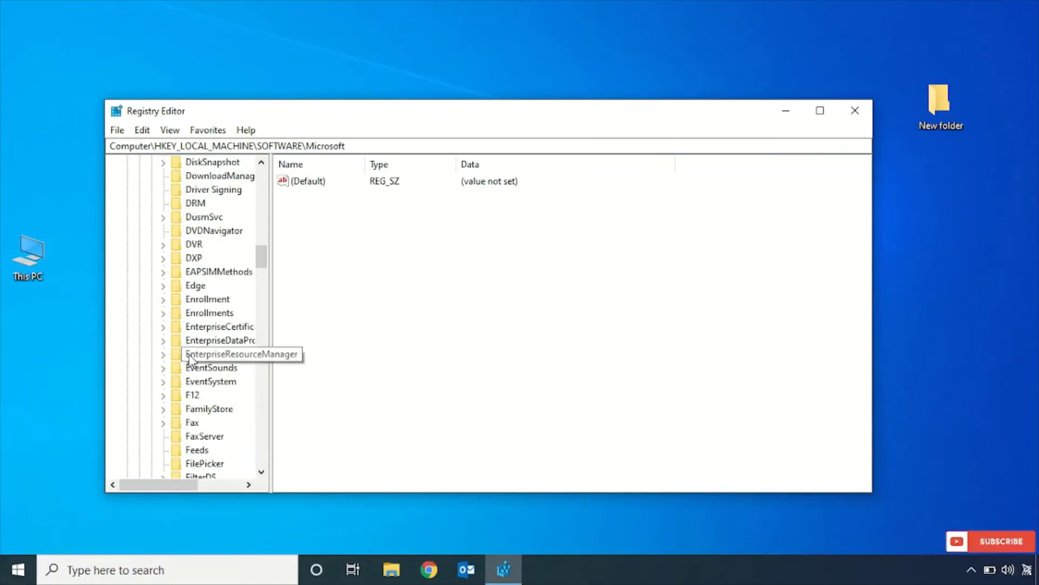
{"action": "scroll", "coordinate": [190, 360], "scroll_direction": "down", "scroll_amount": 2}
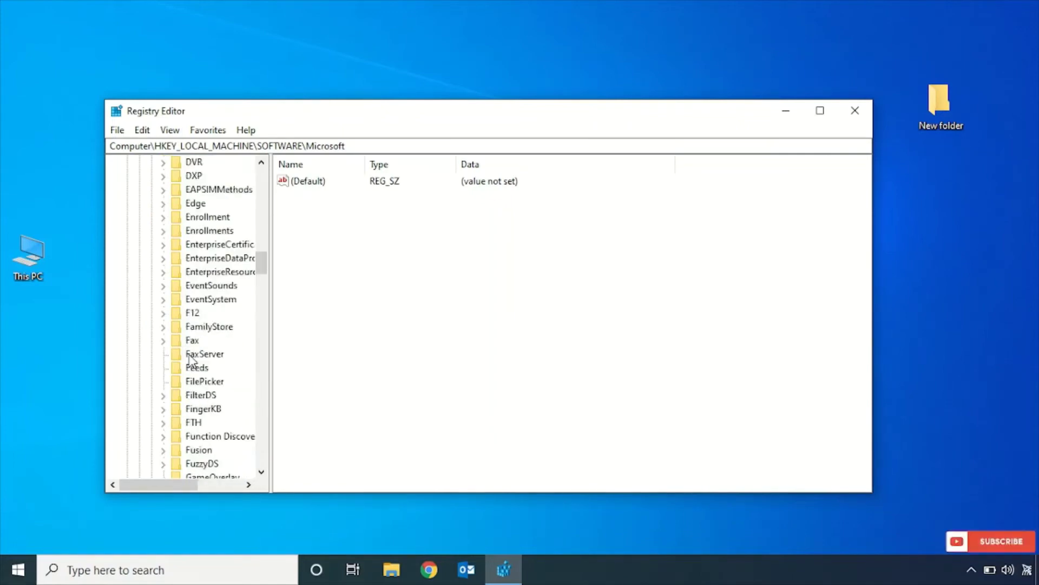
{"action": "scroll", "coordinate": [189, 360], "scroll_direction": "down", "scroll_amount": 2}
{"action": "scroll", "coordinate": [189, 360], "scroll_direction": "down", "scroll_amount": 2}
{"action": "scroll", "coordinate": [189, 359], "scroll_direction": "down", "scroll_amount": 5}
{"action": "scroll", "coordinate": [190, 360], "scroll_direction": "down", "scroll_amount": 2}
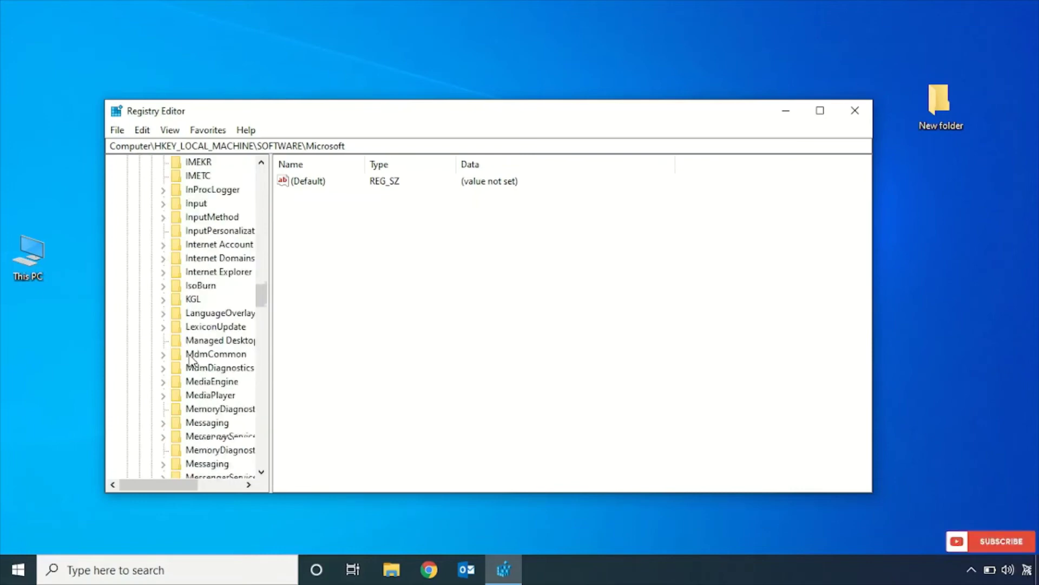
{"action": "scroll", "coordinate": [189, 360], "scroll_direction": "down", "scroll_amount": 2}
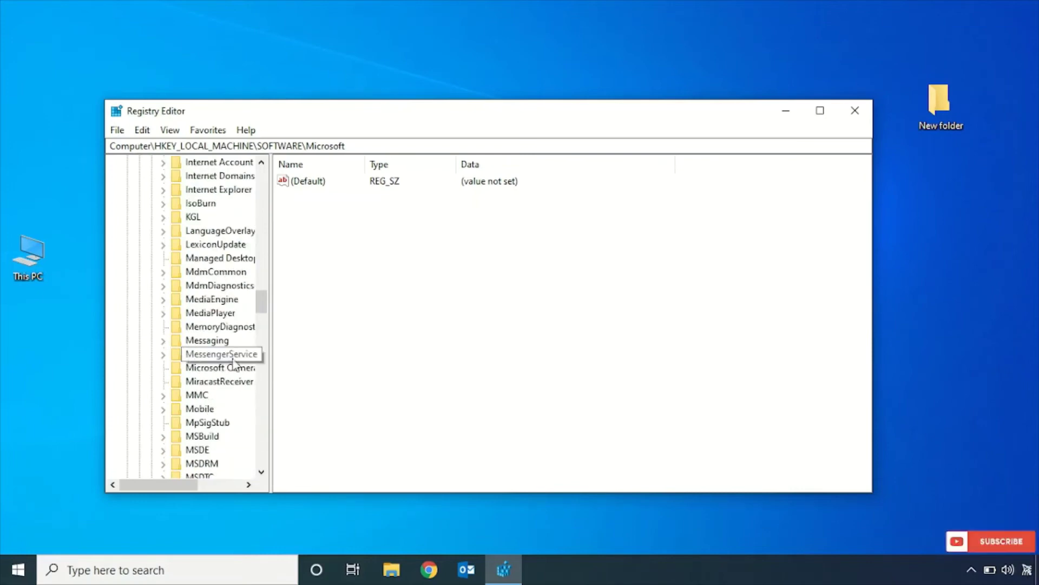
{"action": "left_click_drag", "start_coordinate": [270, 345], "coordinate": [355, 344]}
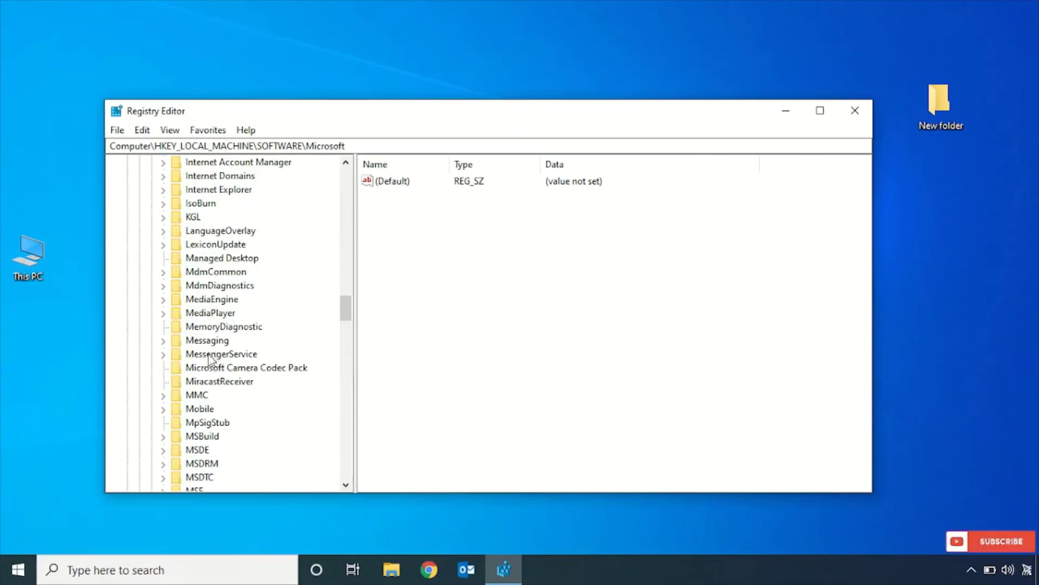
{"action": "scroll", "coordinate": [196, 363], "scroll_direction": "down", "scroll_amount": 1}
{"action": "scroll", "coordinate": [196, 363], "scroll_direction": "down", "scroll_amount": 1}
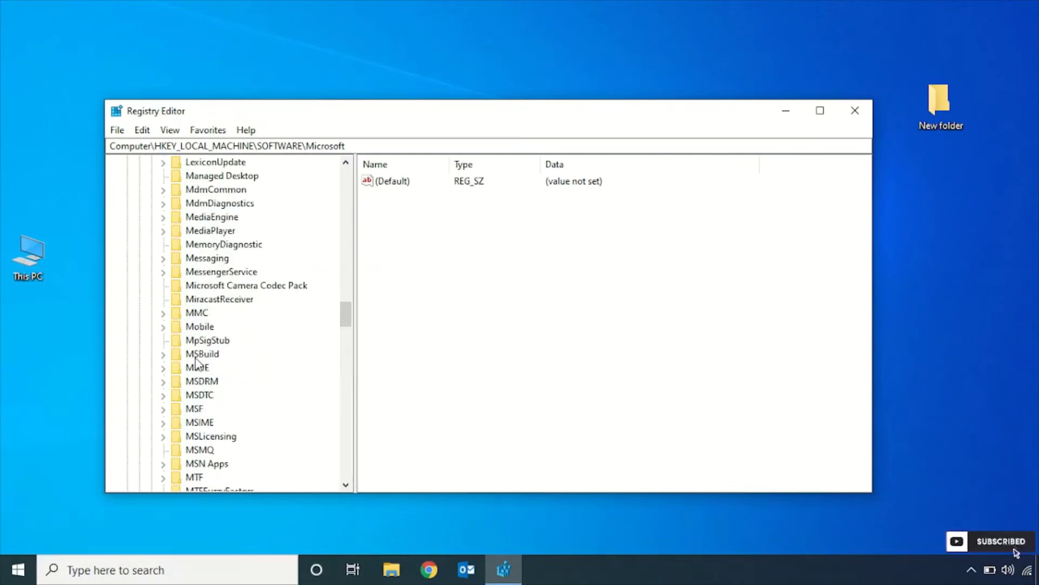
- Expand MSLicensing and select its HardwareID subkey to show the ClientHWID value
{"action": "left_click", "coordinate": [179, 438]}
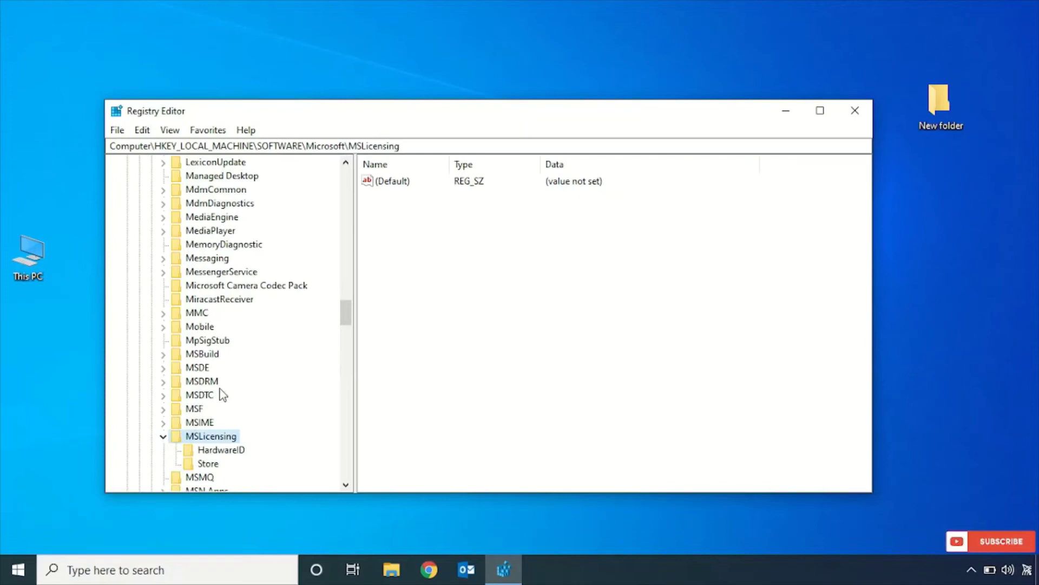
{"action": "scroll", "coordinate": [221, 394], "scroll_direction": "down", "scroll_amount": 2}
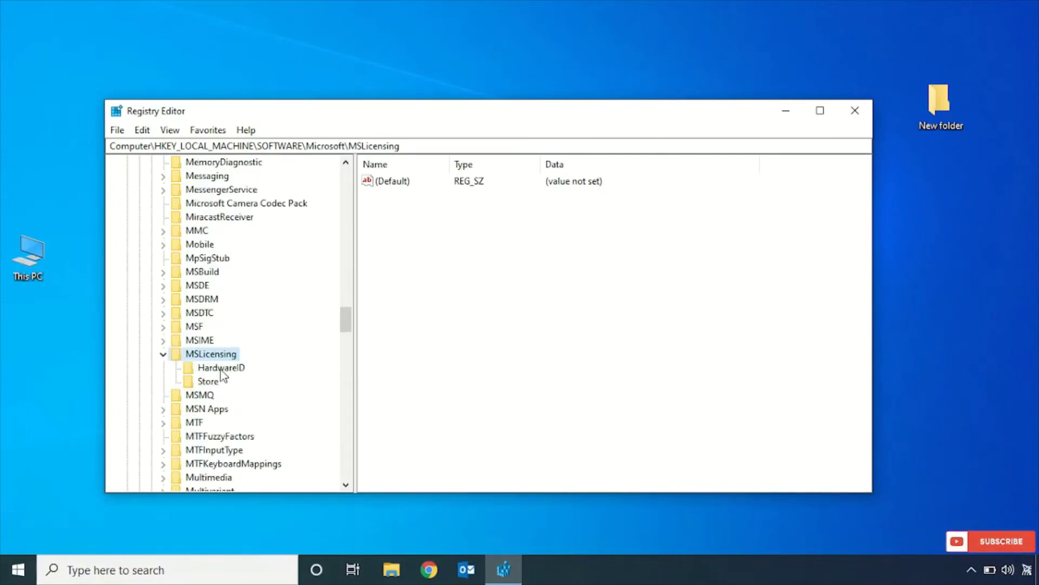
{"action": "left_click", "coordinate": [220, 370]}
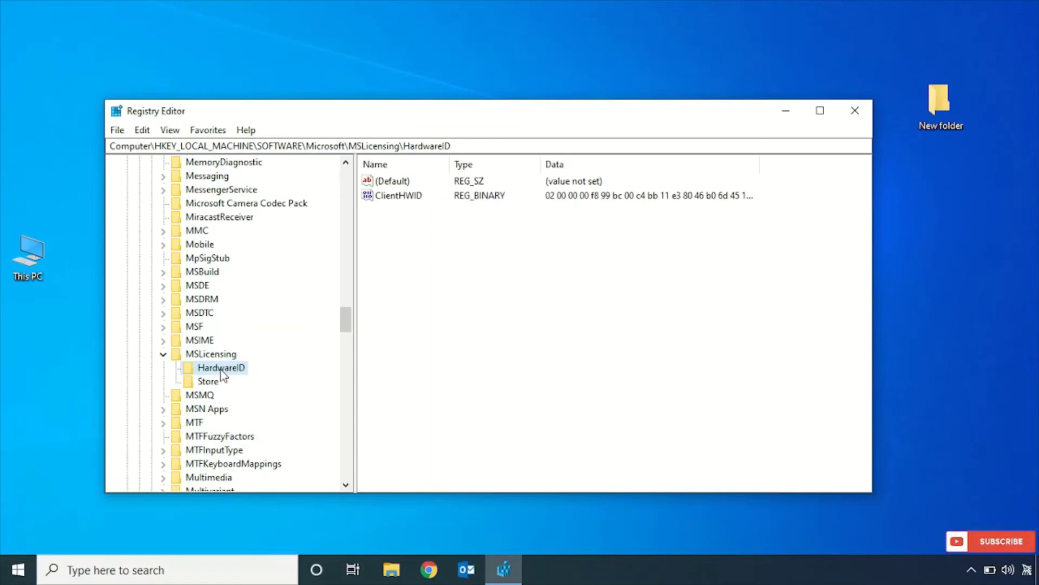
- Inspect the Store and HardwareID context menus without deleting, then return to MSLicensing
{"action": "left_click", "coordinate": [209, 380]}
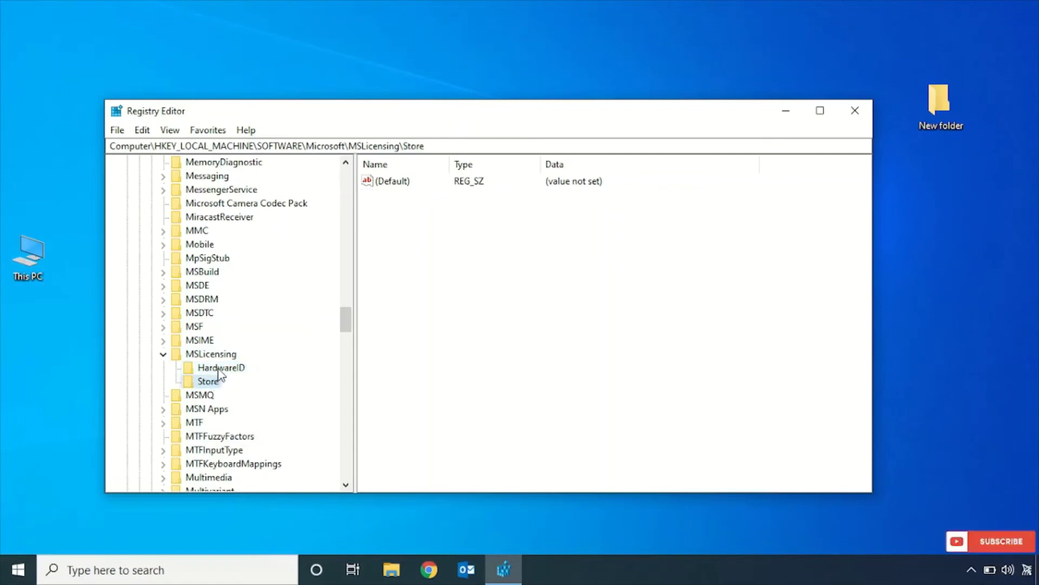
{"action": "key", "text": "Up"}
{"action": "left_click", "coordinate": [210, 383]}
{"action": "right_click", "coordinate": [213, 388]}
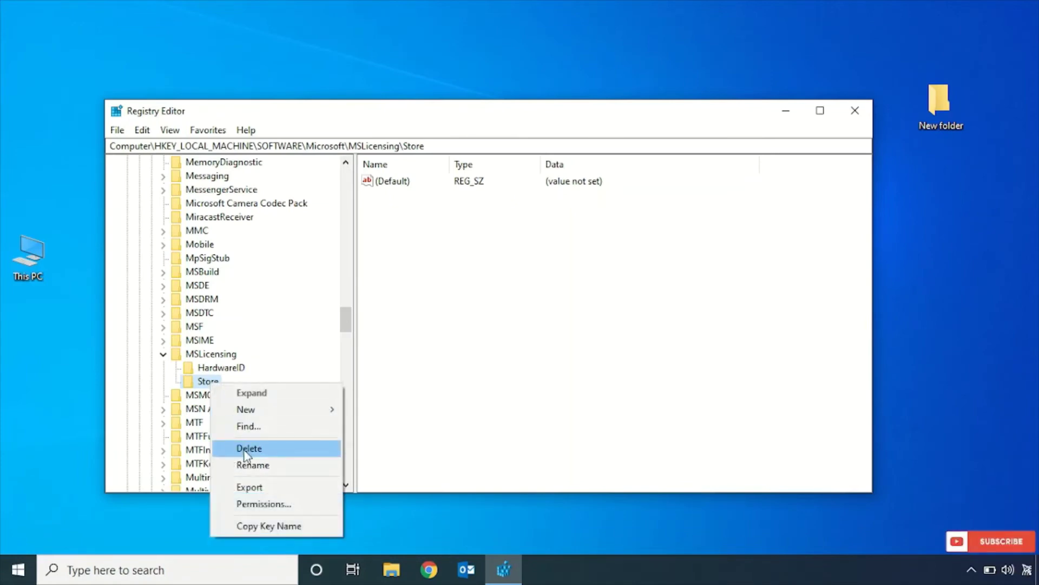
{"action": "left_click", "coordinate": [216, 369]}
{"action": "right_click", "coordinate": [217, 372]}
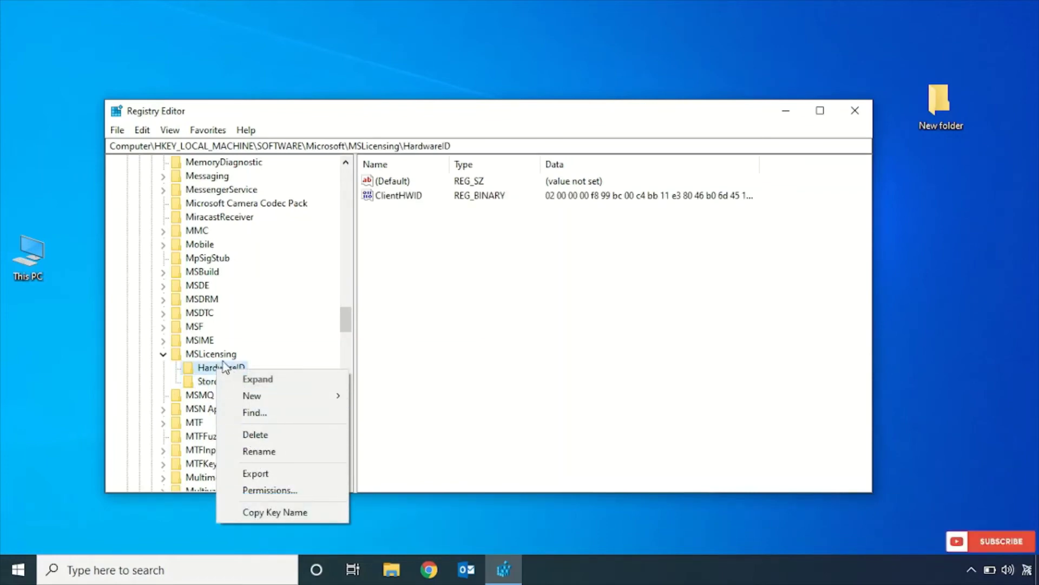
{"action": "left_click", "coordinate": [218, 355]}
- Collapse MSLicensing, SOFTWARE and HKEY_LOCAL_MACHINE back to the top-level hives
{"action": "left_click", "coordinate": [163, 355]}
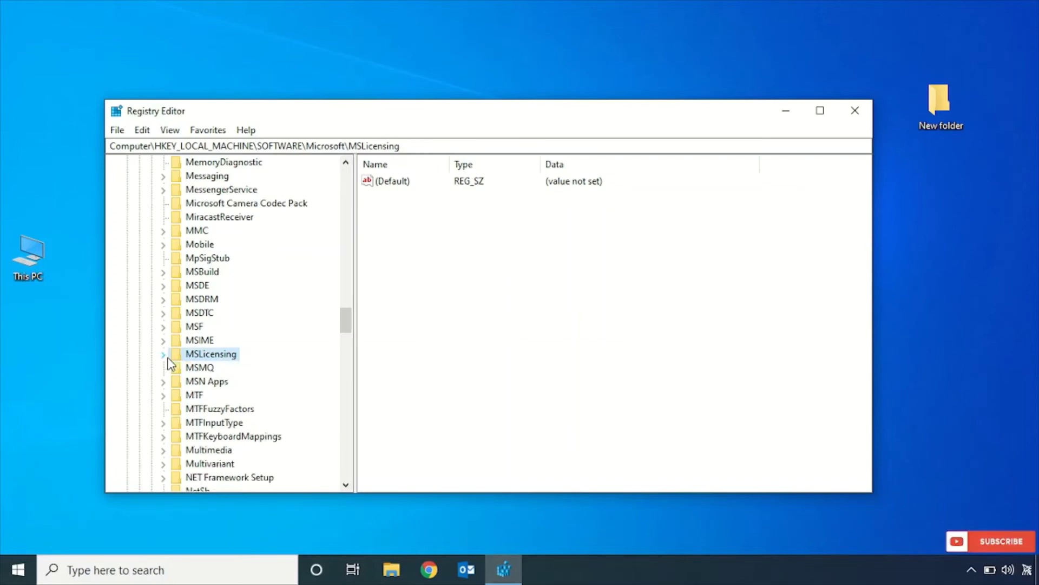
{"action": "scroll", "coordinate": [169, 360], "scroll_direction": "up", "scroll_amount": 5}
{"action": "scroll", "coordinate": [169, 360], "scroll_direction": "up", "scroll_amount": 10}
{"action": "scroll", "coordinate": [169, 359], "scroll_direction": "up", "scroll_amount": 5}
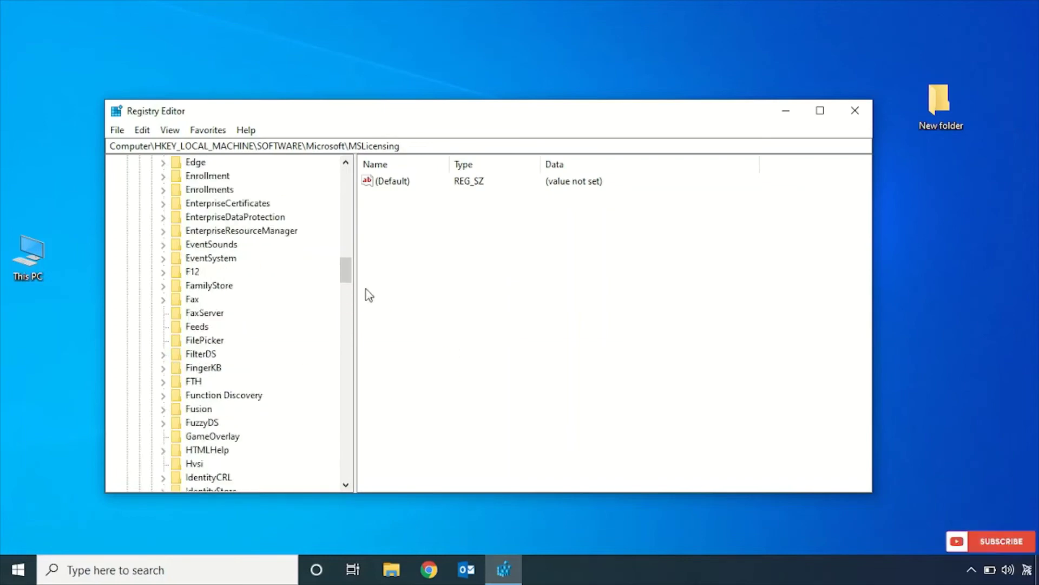
{"action": "left_click_drag", "start_coordinate": [348, 272], "coordinate": [367, 166]}
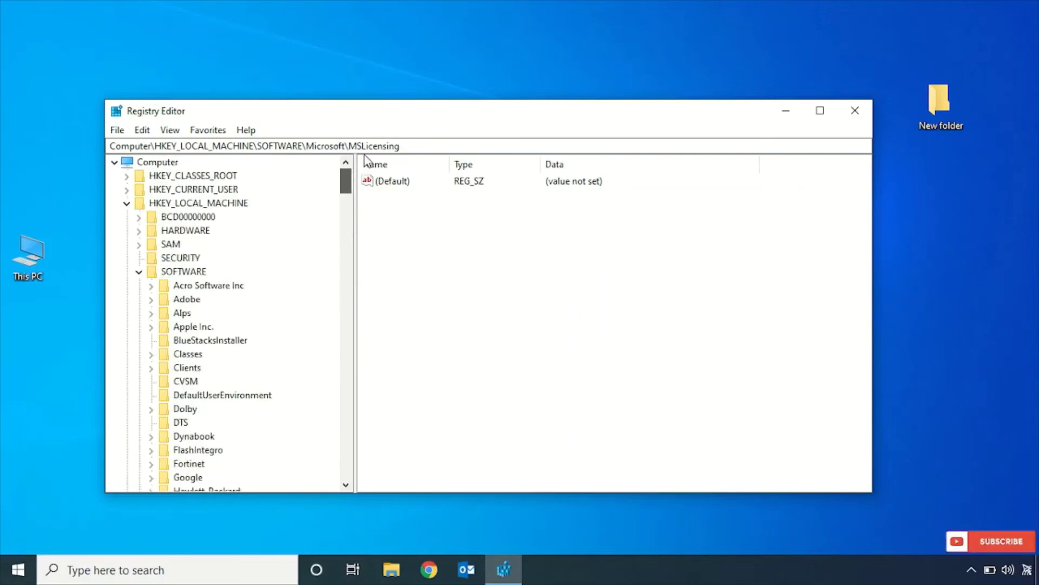
{"action": "left_click", "coordinate": [140, 276]}
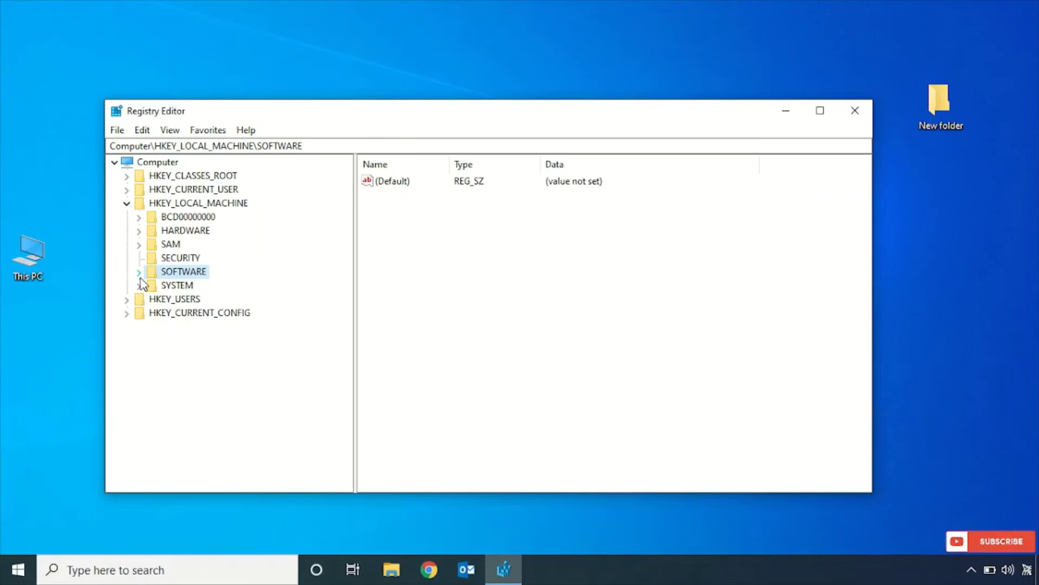
{"action": "left_click", "coordinate": [127, 204]}
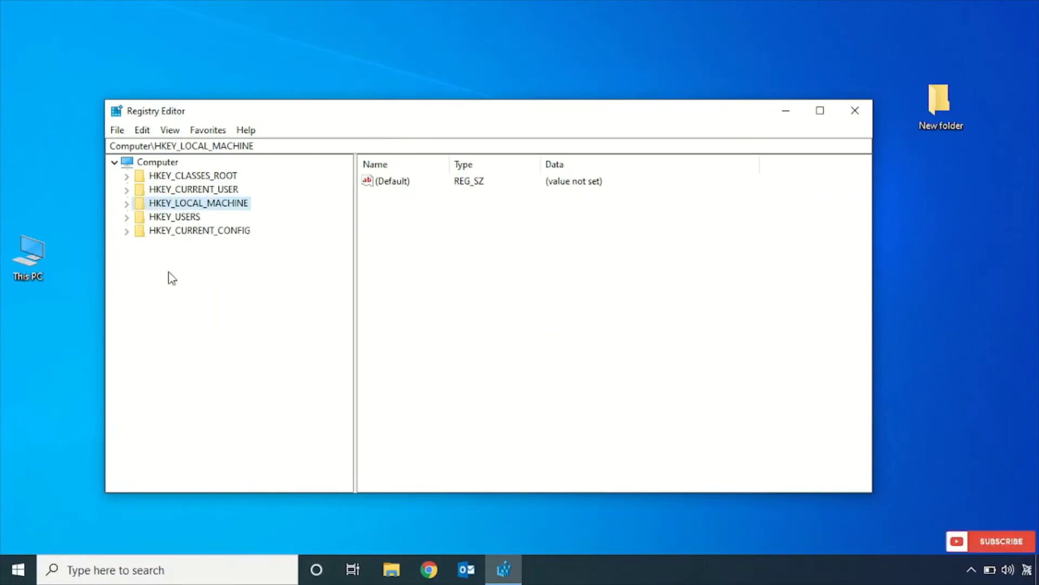
- Expand HKEY_LOCAL_MACHINE\SOFTWARE\Microsoft\Windows in the key tree
{"action": "left_click", "coordinate": [127, 204]}
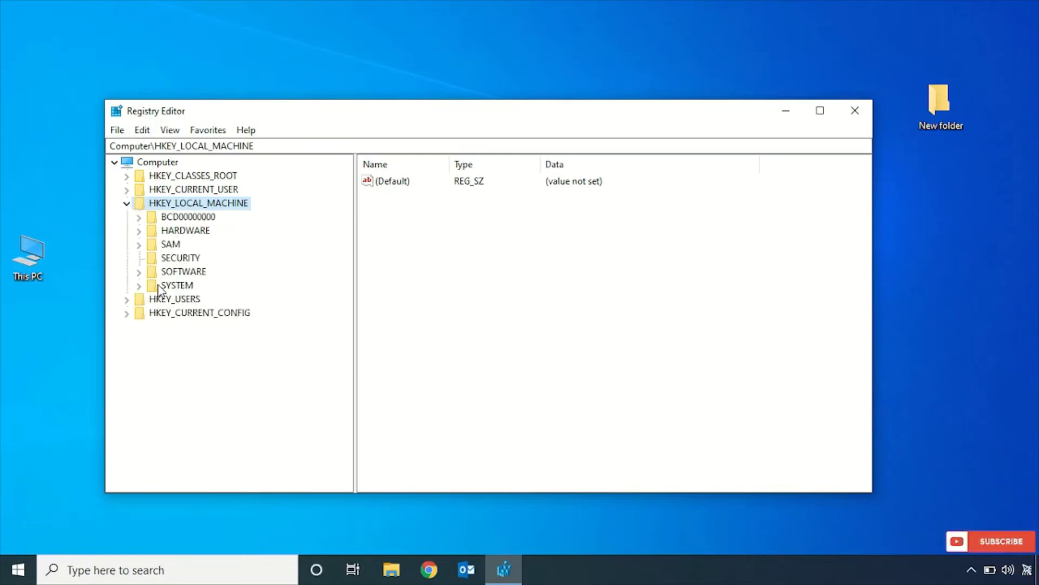
{"action": "double_click", "coordinate": [144, 275]}
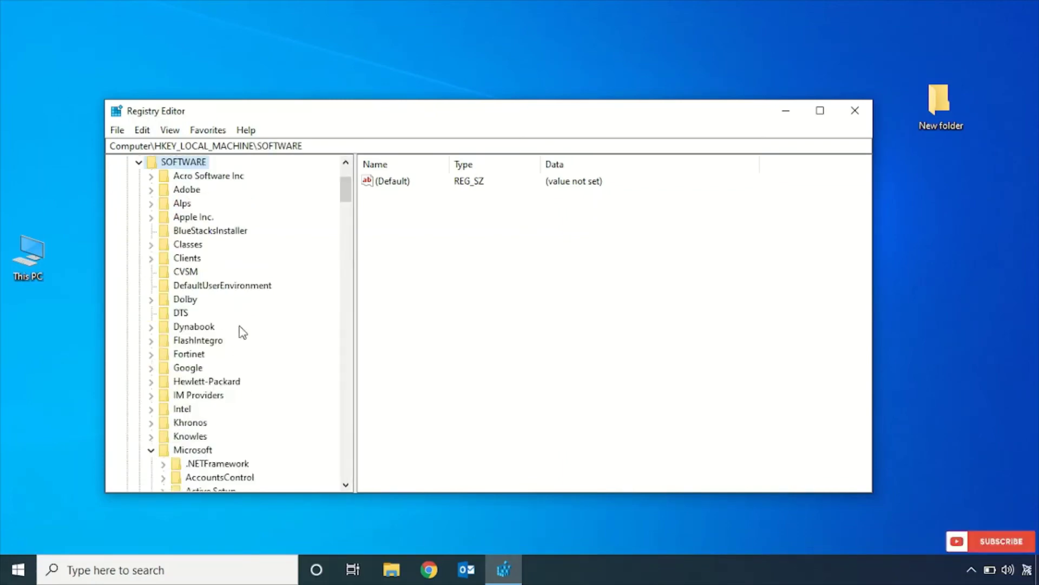
{"action": "scroll", "coordinate": [232, 368], "scroll_direction": "down", "scroll_amount": 2}
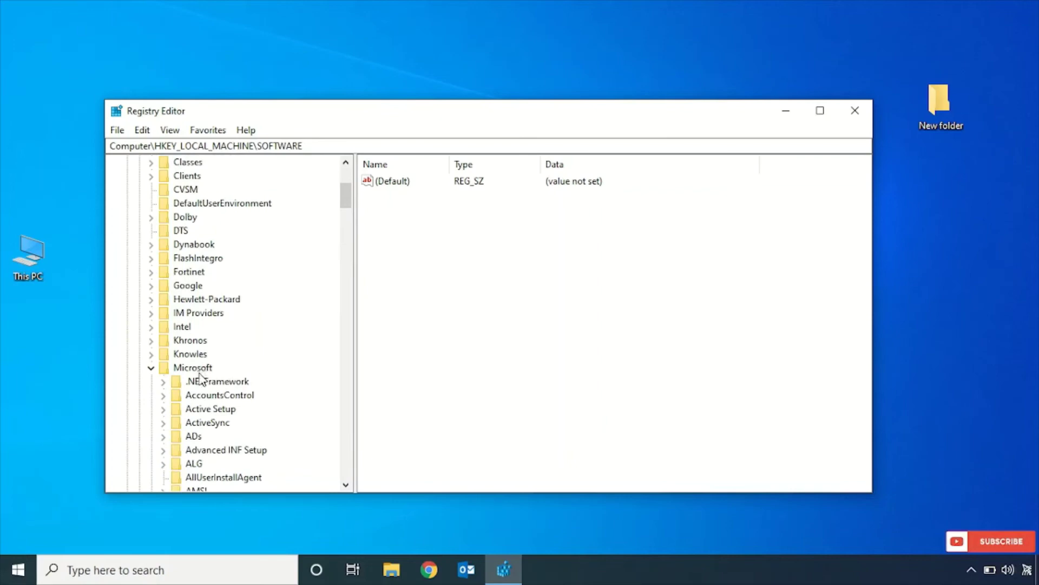
{"action": "left_click", "coordinate": [200, 370]}
{"action": "scroll", "coordinate": [200, 379], "scroll_direction": "down", "scroll_amount": 1}
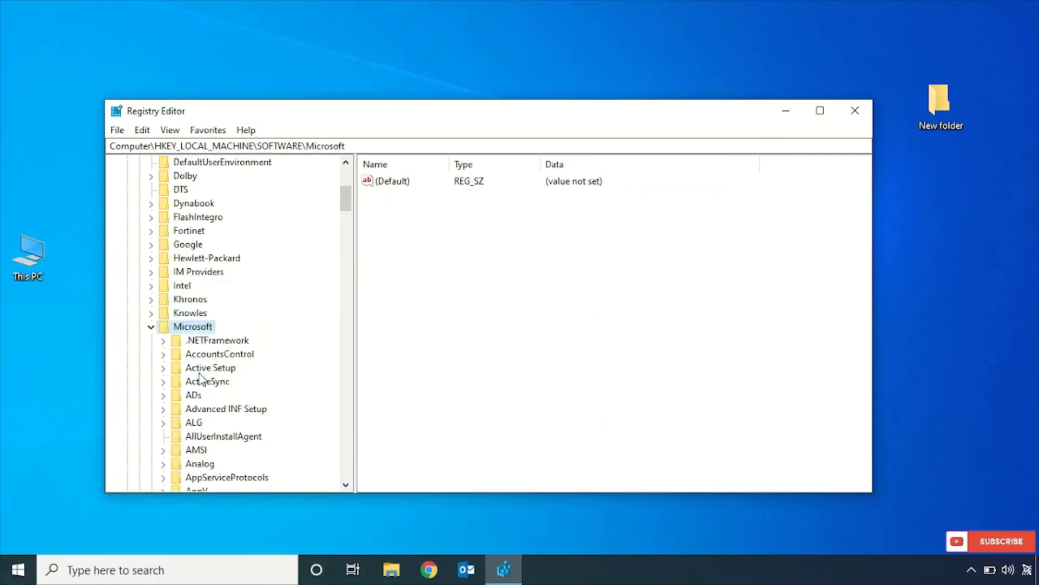
{"action": "scroll", "coordinate": [201, 378], "scroll_direction": "down", "scroll_amount": 6}
{"action": "scroll", "coordinate": [200, 378], "scroll_direction": "down", "scroll_amount": 8}
{"action": "scroll", "coordinate": [200, 379], "scroll_direction": "down", "scroll_amount": 7}
{"action": "scroll", "coordinate": [199, 379], "scroll_direction": "down", "scroll_amount": 10}
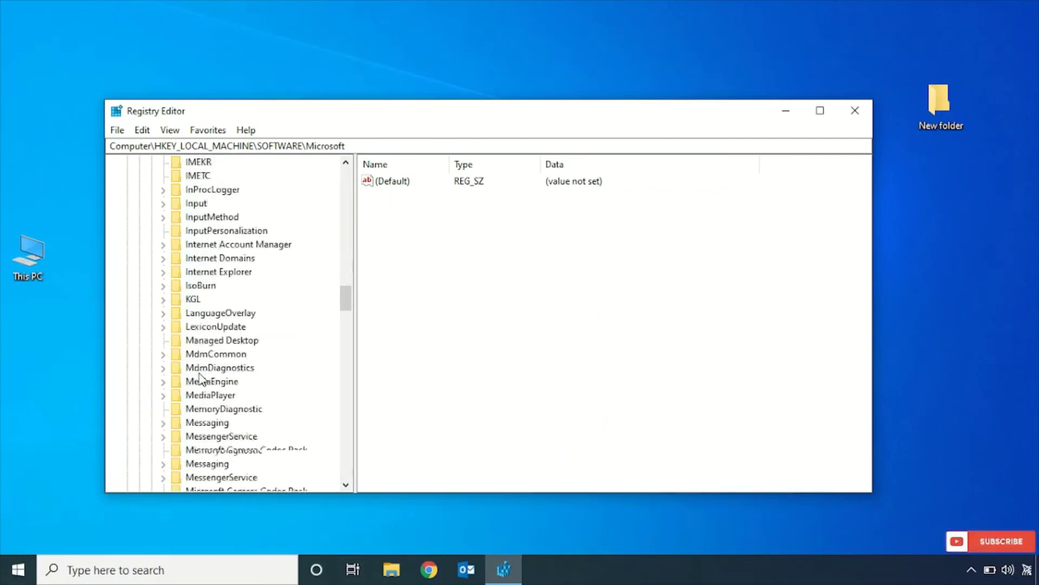
{"action": "scroll", "coordinate": [200, 379], "scroll_direction": "down", "scroll_amount": 4}
{"action": "scroll", "coordinate": [200, 379], "scroll_direction": "down", "scroll_amount": 6}
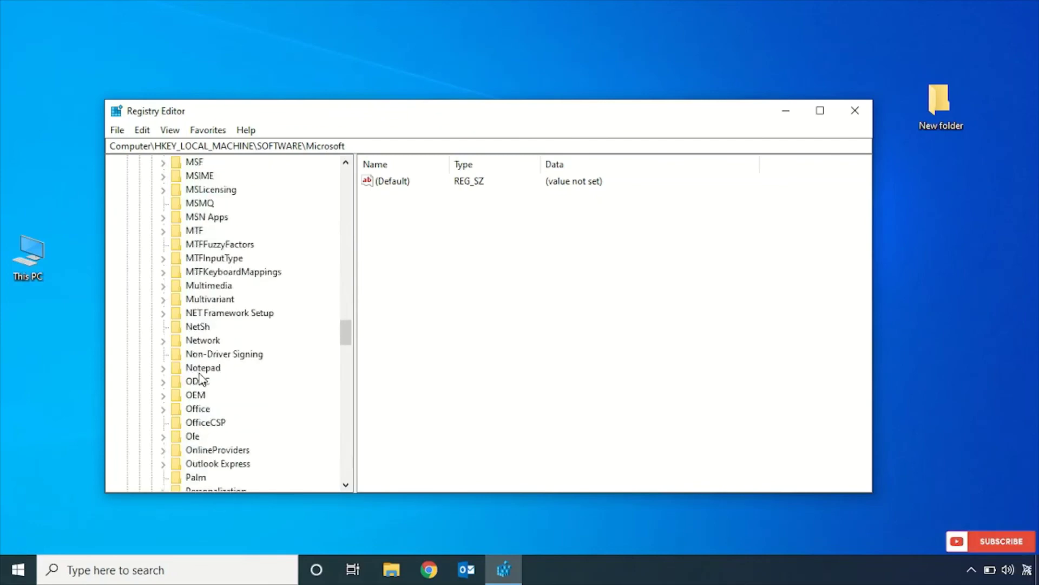
{"action": "scroll", "coordinate": [200, 378], "scroll_direction": "down", "scroll_amount": 7}
{"action": "scroll", "coordinate": [200, 379], "scroll_direction": "down", "scroll_amount": 9}
{"action": "scroll", "coordinate": [201, 378], "scroll_direction": "down", "scroll_amount": 6}
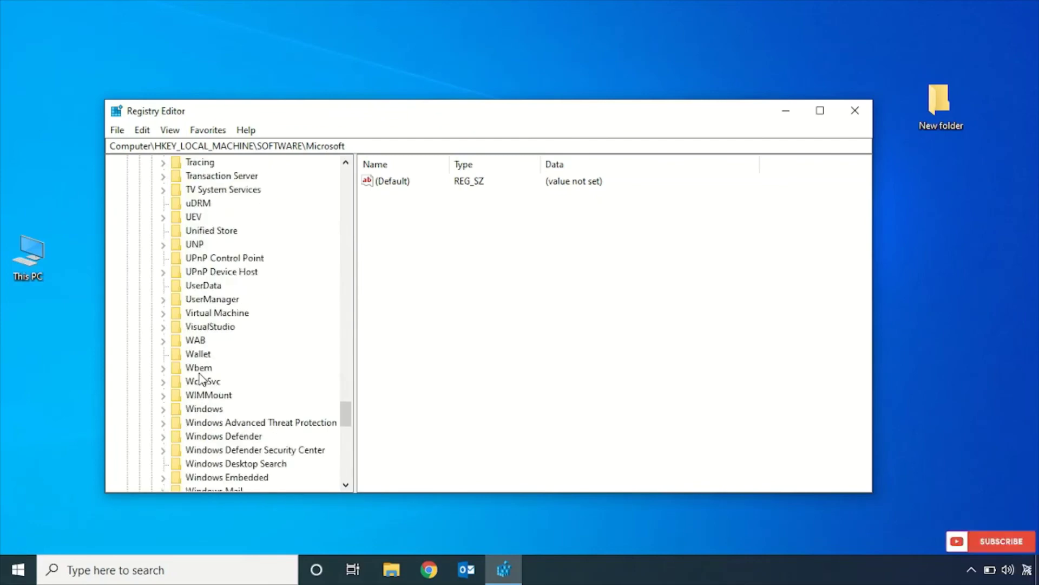
{"action": "scroll", "coordinate": [200, 378], "scroll_direction": "down", "scroll_amount": 3}
{"action": "left_click", "coordinate": [181, 288]}
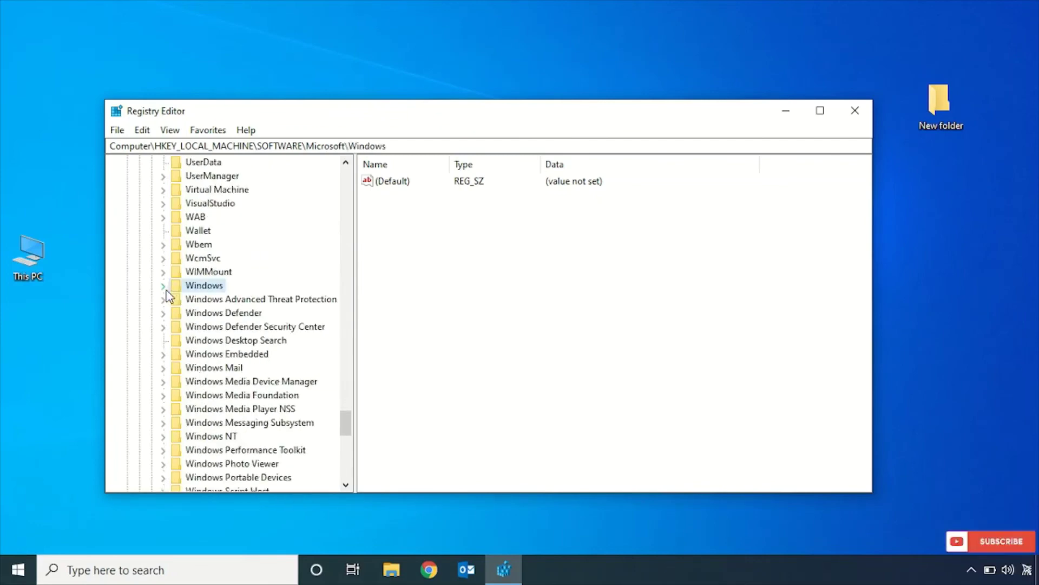
{"action": "left_click", "coordinate": [164, 287]}
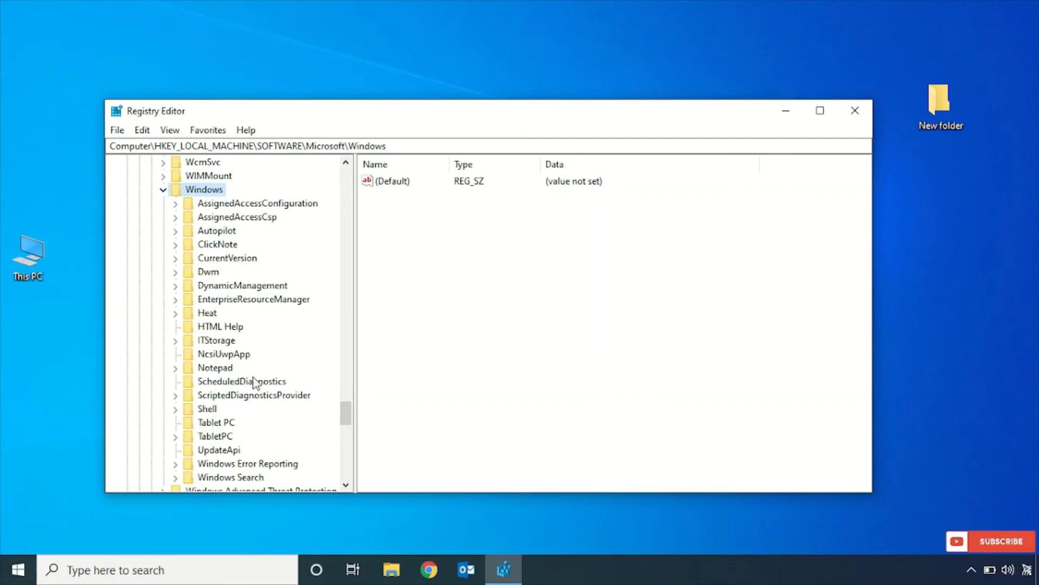
- Continue through CurrentVersion\Policies and select the System key to list its values
{"action": "left_click", "coordinate": [238, 258]}
{"action": "left_click", "coordinate": [176, 259]}
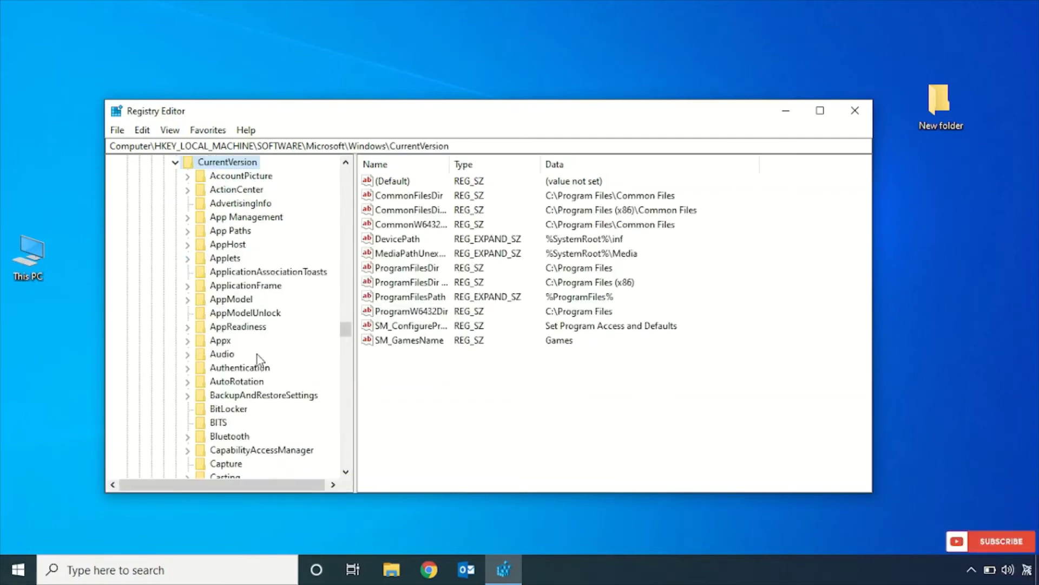
{"action": "scroll", "coordinate": [258, 391], "scroll_direction": "down", "scroll_amount": 5}
{"action": "scroll", "coordinate": [257, 391], "scroll_direction": "down", "scroll_amount": 7}
{"action": "scroll", "coordinate": [258, 391], "scroll_direction": "down", "scroll_amount": 7}
{"action": "scroll", "coordinate": [257, 394], "scroll_direction": "down", "scroll_amount": 7}
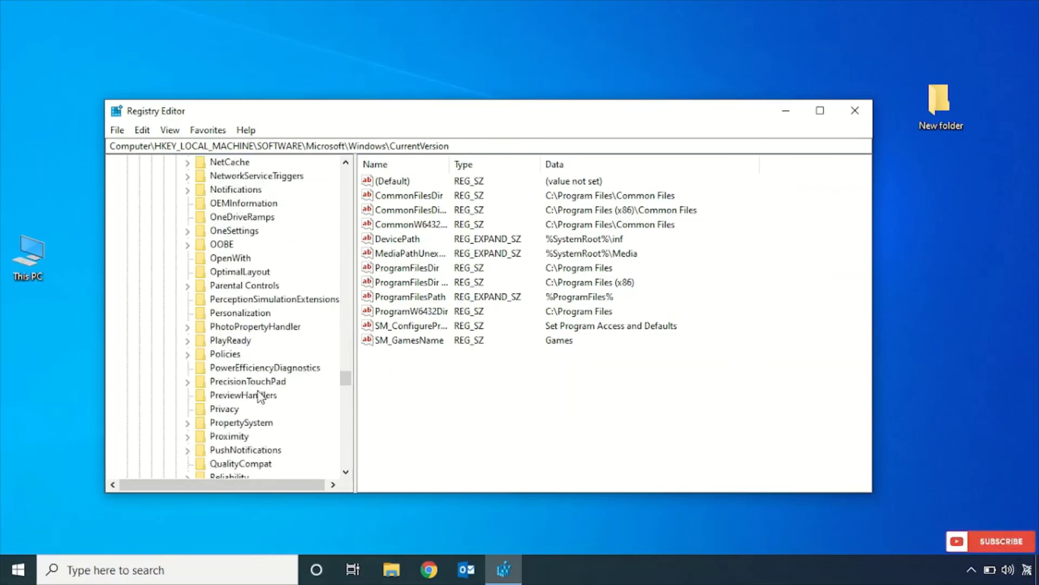
{"action": "left_click", "coordinate": [217, 356]}
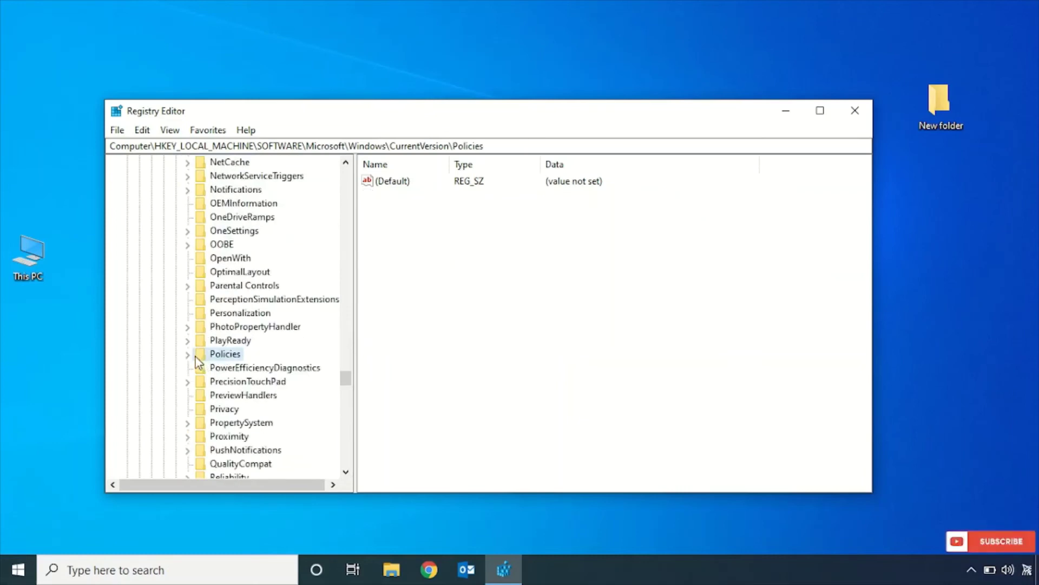
{"action": "double_click", "coordinate": [196, 355]}
{"action": "left_click", "coordinate": [238, 381]}
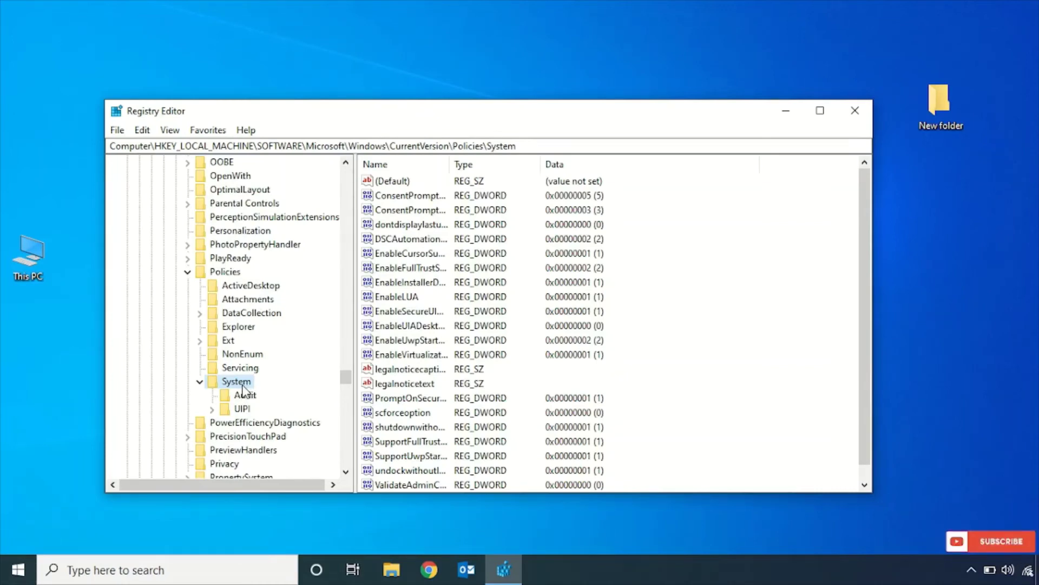
- Create a new DWORD (32-bit) value named LocalAccountTokenFilterPolicy in the System key
{"action": "right_click", "coordinate": [242, 386]}
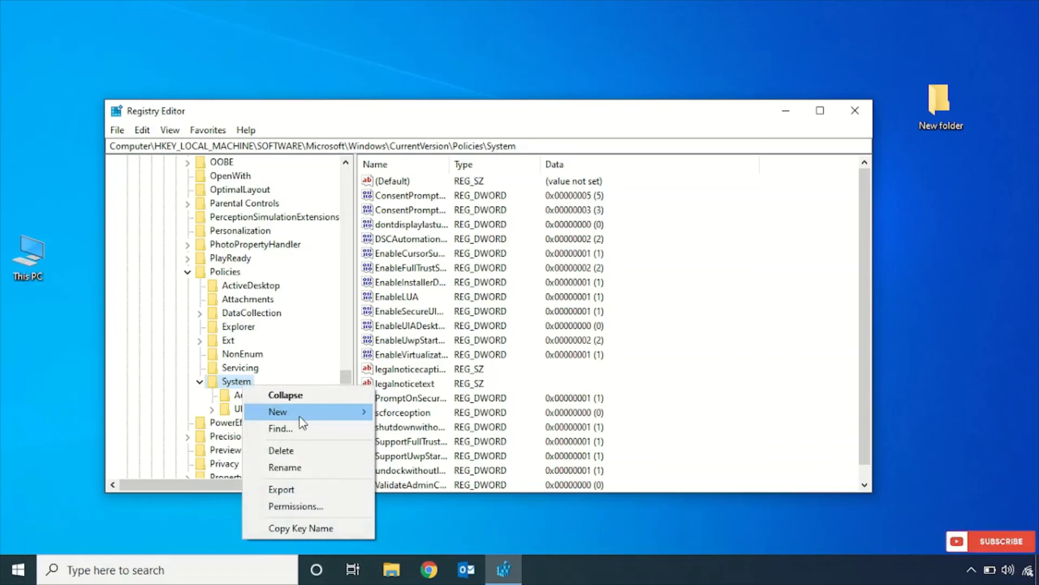
{"action": "mouse_move", "coordinate": [305, 412]}
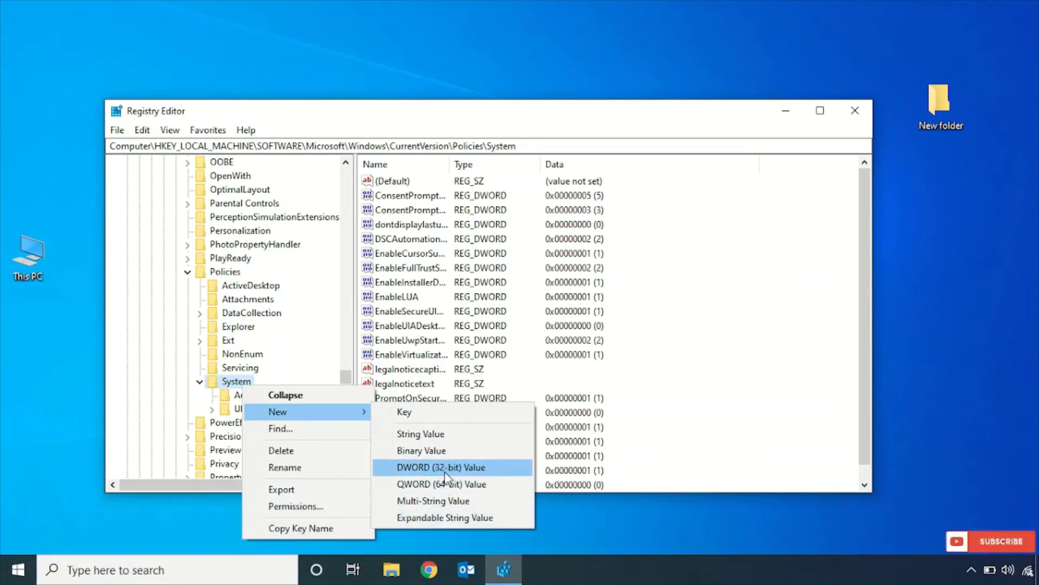
{"action": "left_click", "coordinate": [445, 475]}
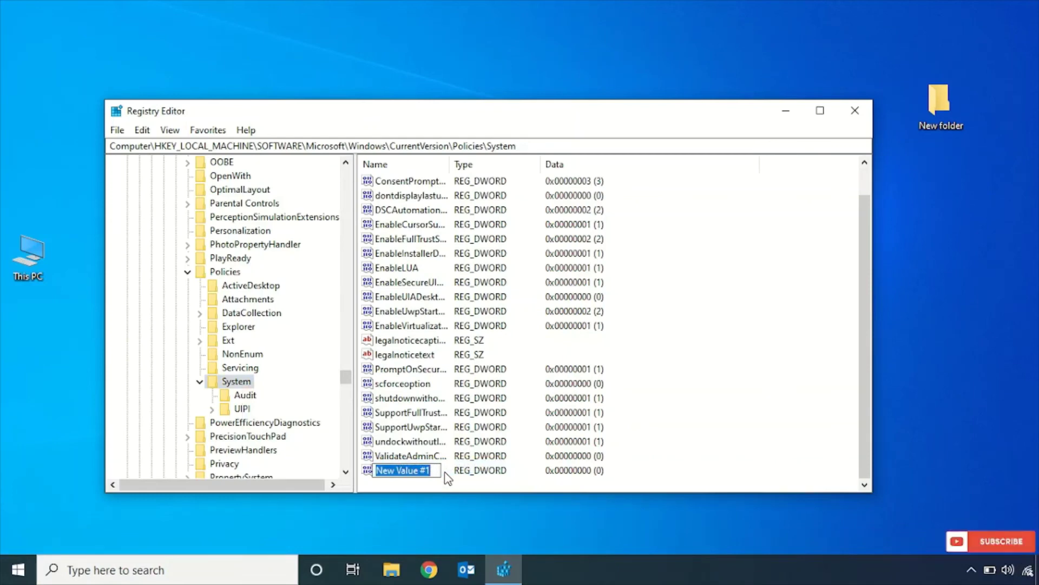
{"action": "type", "text": "Loca"}
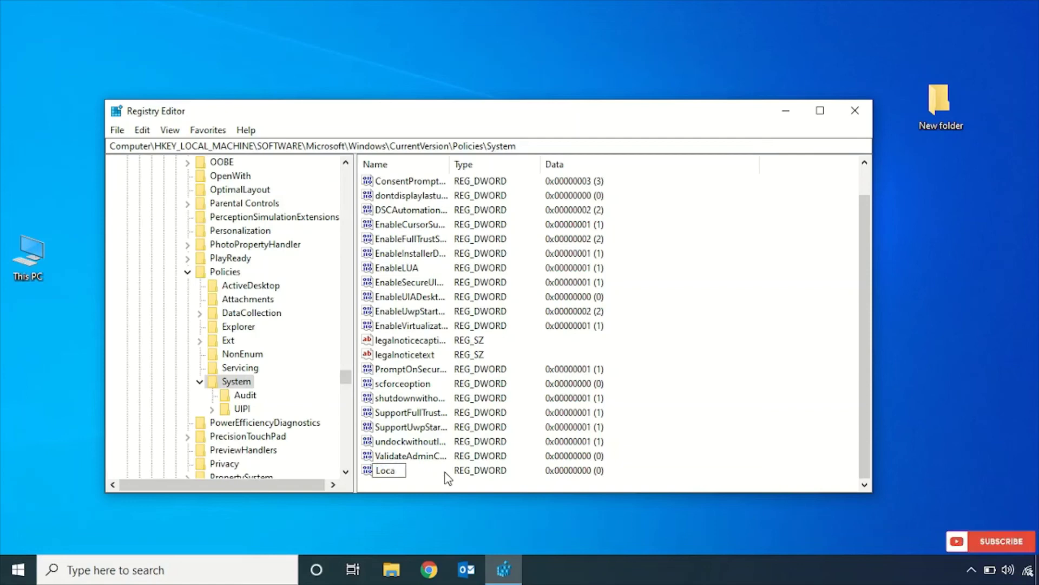
{"action": "type", "text": "l"}
{"action": "type", "text": "Acc"}
{"action": "type", "text": "ount"}
{"action": "type", "text": "T"}
{"action": "type", "text": "oke"}
{"action": "type", "text": "nF"}
{"action": "type", "text": "ilter"}
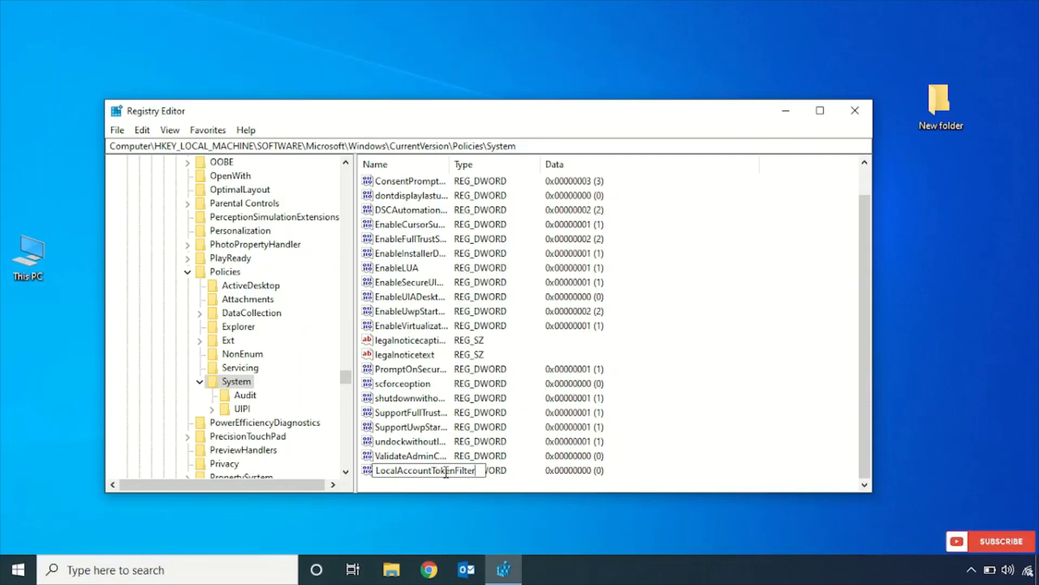
{"action": "type", "text": "Polic"}
{"action": "type", "text": "y"}
{"action": "key", "text": "Return"}
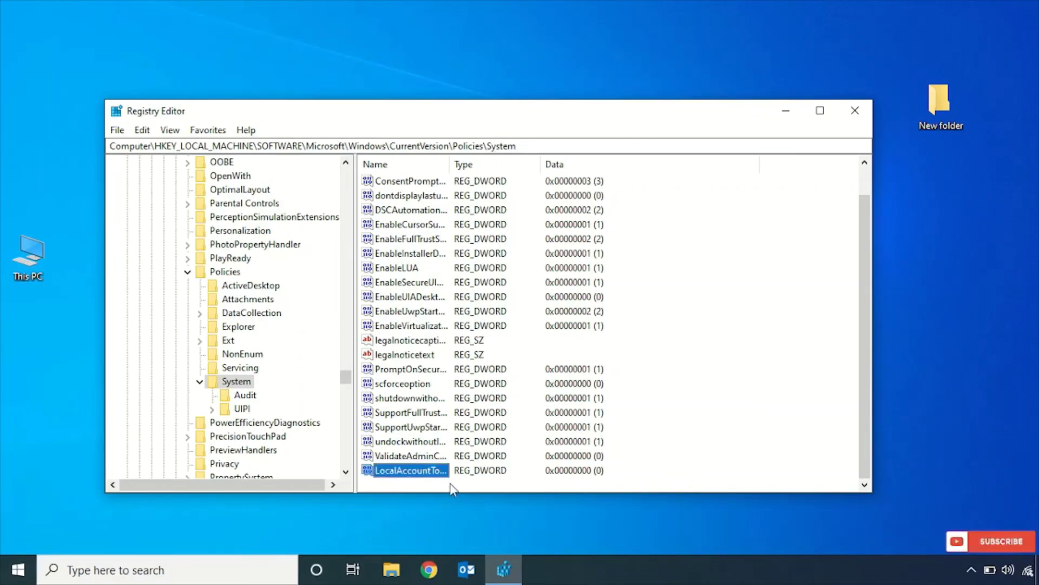
- Set LocalAccountTokenFilterPolicy's value data to 1 and confirm
{"action": "double_click", "coordinate": [432, 473]}
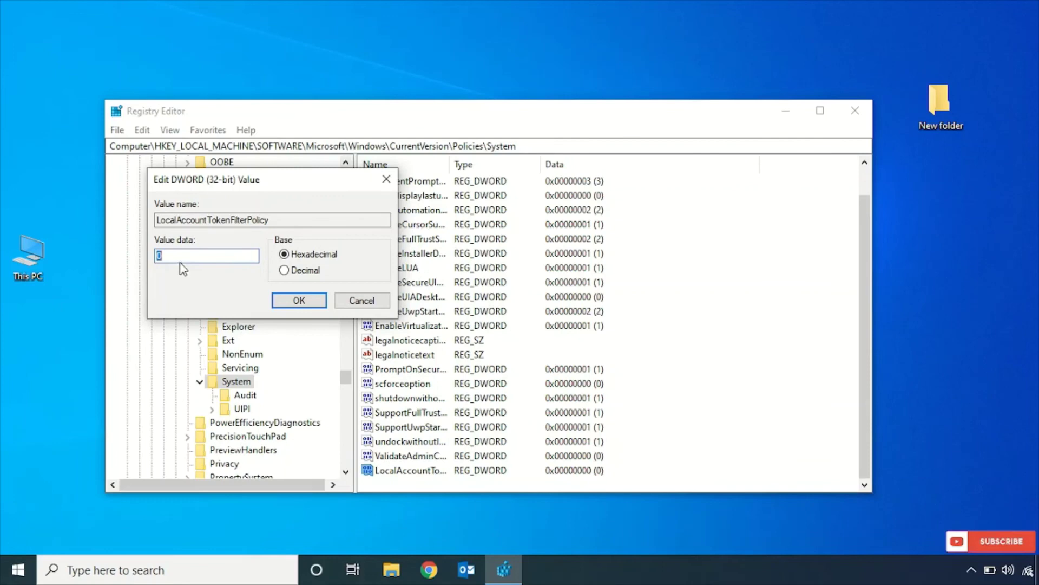
{"action": "type", "text": "1"}
{"action": "left_click", "coordinate": [285, 302]}
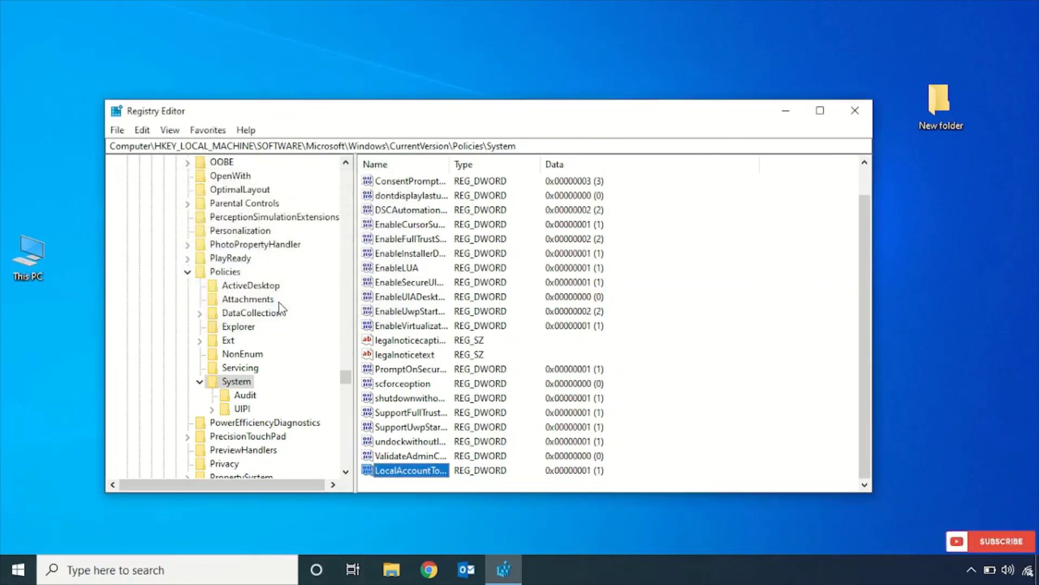
- Collapse Policies, SOFTWARE, HKEY_LOCAL_MACHINE and Computer so nothing remains expanded
{"action": "left_click", "coordinate": [186, 274]}
{"action": "scroll", "coordinate": [270, 348], "scroll_direction": "up", "scroll_amount": 6}
{"action": "scroll", "coordinate": [271, 348], "scroll_direction": "up", "scroll_amount": 5}
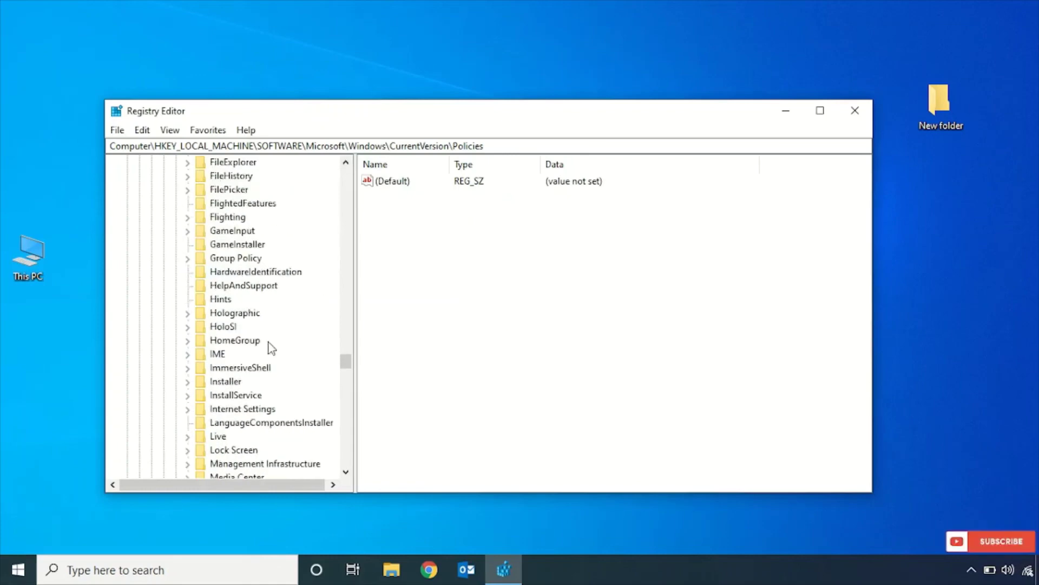
{"action": "left_click_drag", "start_coordinate": [344, 363], "coordinate": [345, 175]}
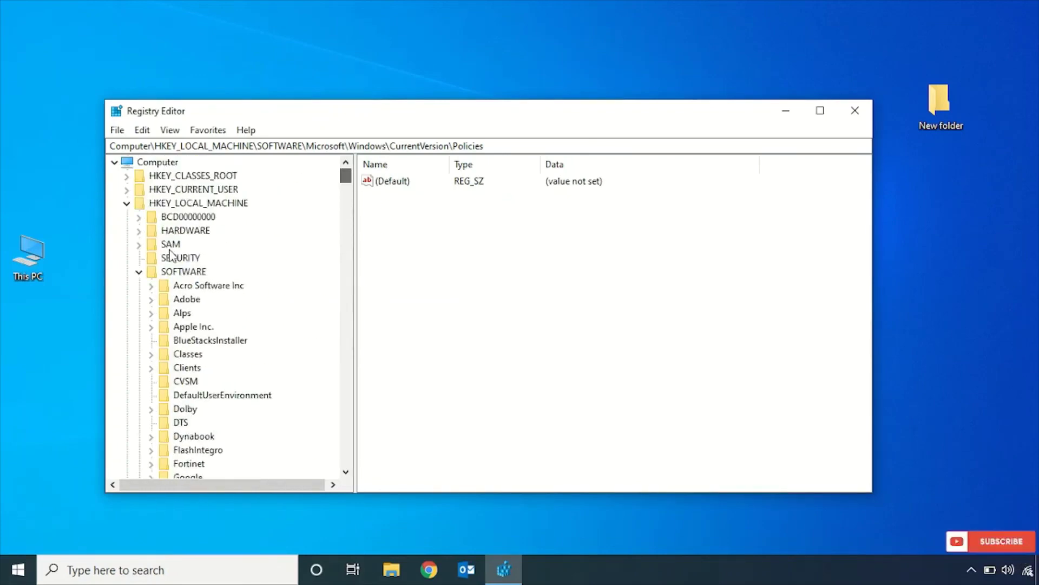
{"action": "left_click", "coordinate": [148, 273]}
{"action": "left_click", "coordinate": [139, 273]}
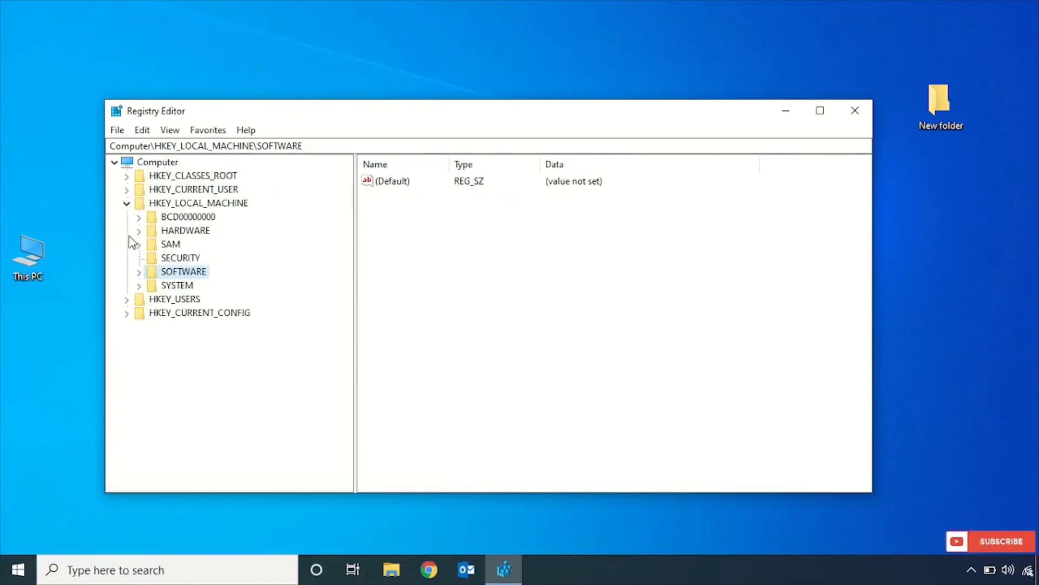
{"action": "left_click", "coordinate": [126, 203]}
{"action": "left_click", "coordinate": [115, 162]}
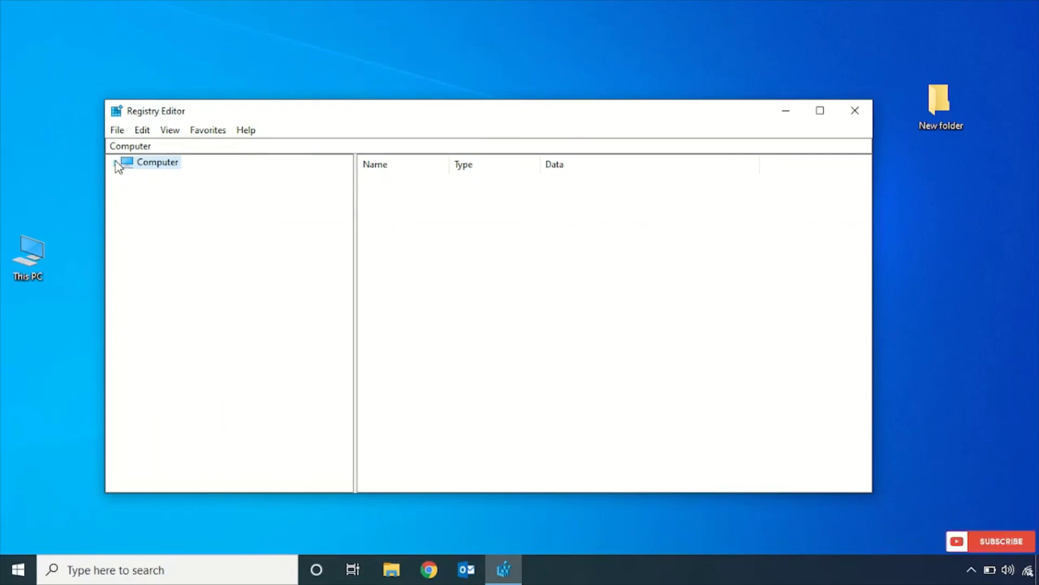